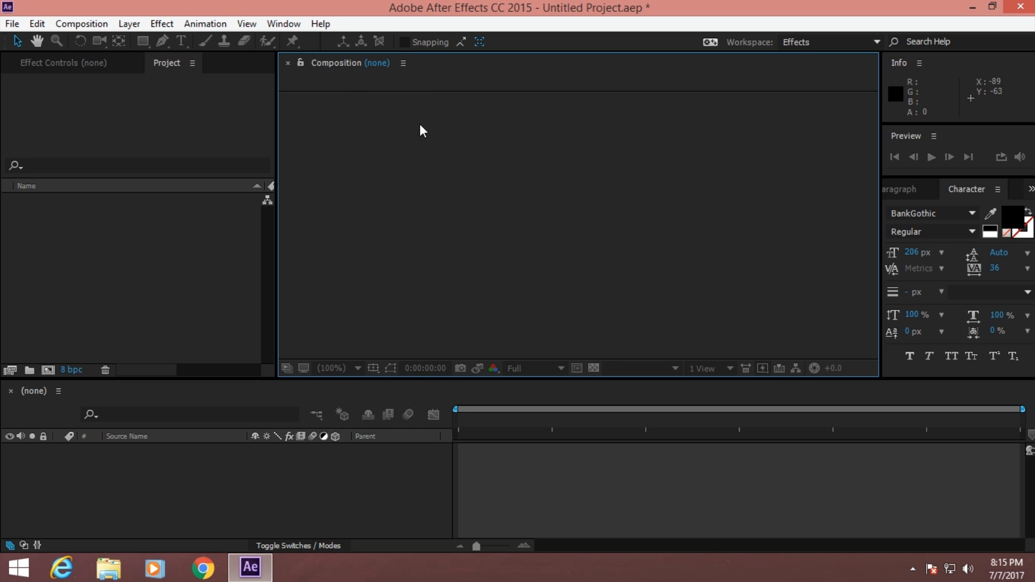
# - Import Drone Raw Footage.mp4, make a composition from it, and preview a later frame
pyautogui.click(12, 23)
pyautogui.moveTo(121, 212)
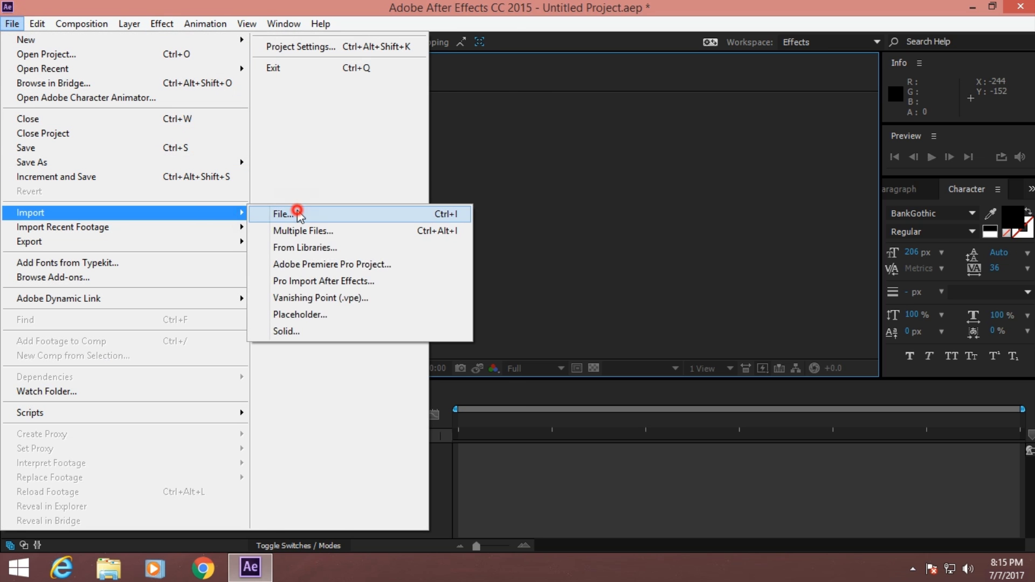
pyautogui.click(296, 209)
pyautogui.click(377, 254)
pyautogui.doubleClick(383, 277)
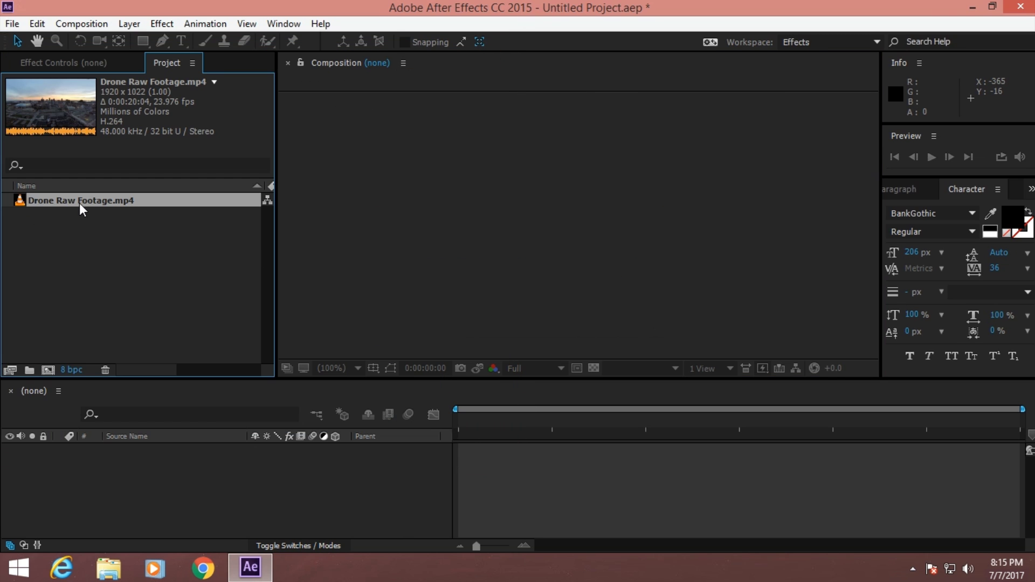
pyautogui.moveTo(81, 206); pyautogui.dragTo(10, 369)
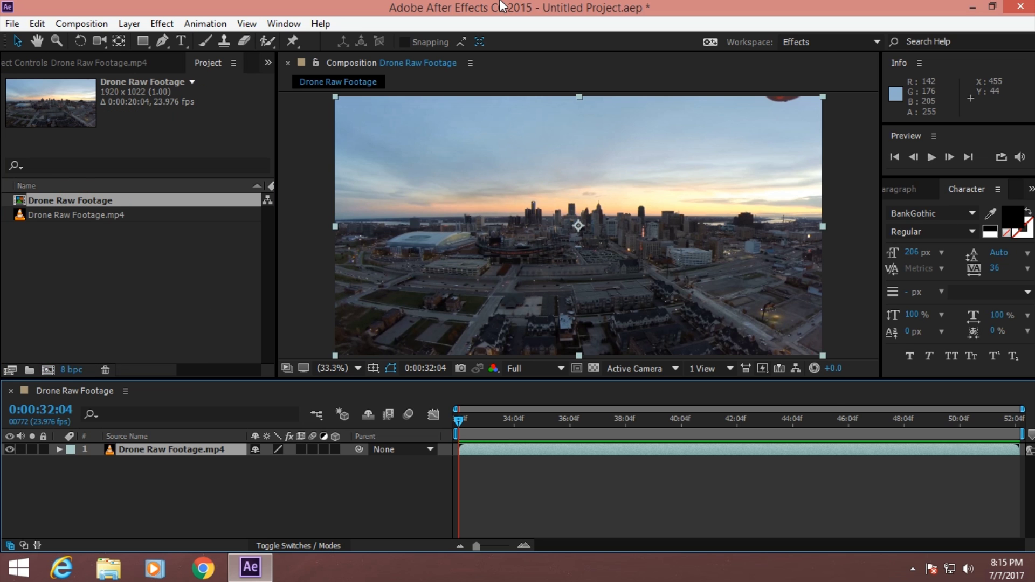
pyautogui.moveTo(462, 423)
pyautogui.mouseDown()
pyautogui.moveTo(796, 428)
pyautogui.moveTo(454, 427)
pyautogui.moveTo(940, 415)
pyautogui.moveTo(448, 425)
pyautogui.mouseUp()
# - Add an adjustment layer above the footage and name it 'Color Correction'
pyautogui.rightClick(192, 501)
pyautogui.moveTo(283, 350)
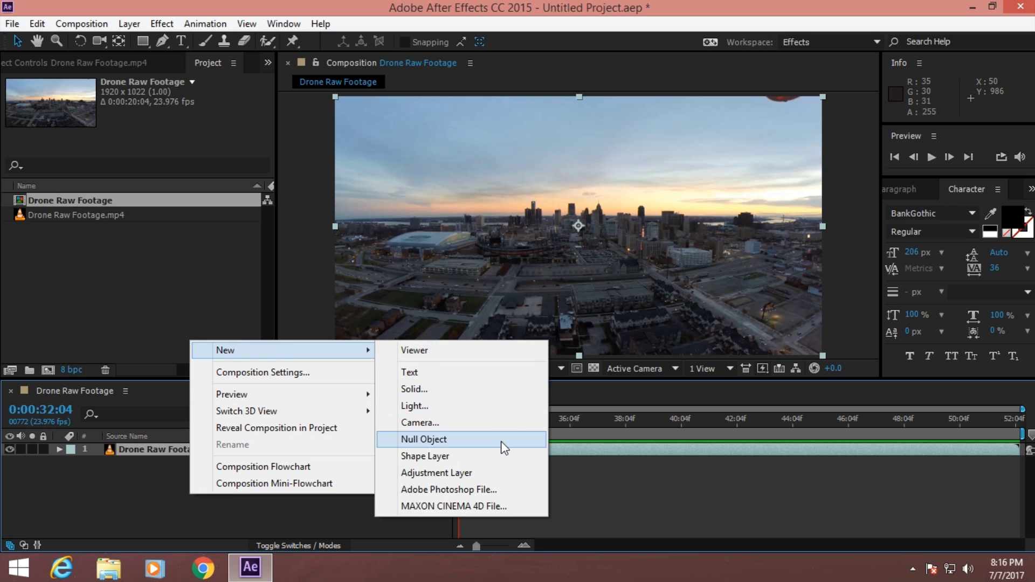
pyautogui.click(482, 478)
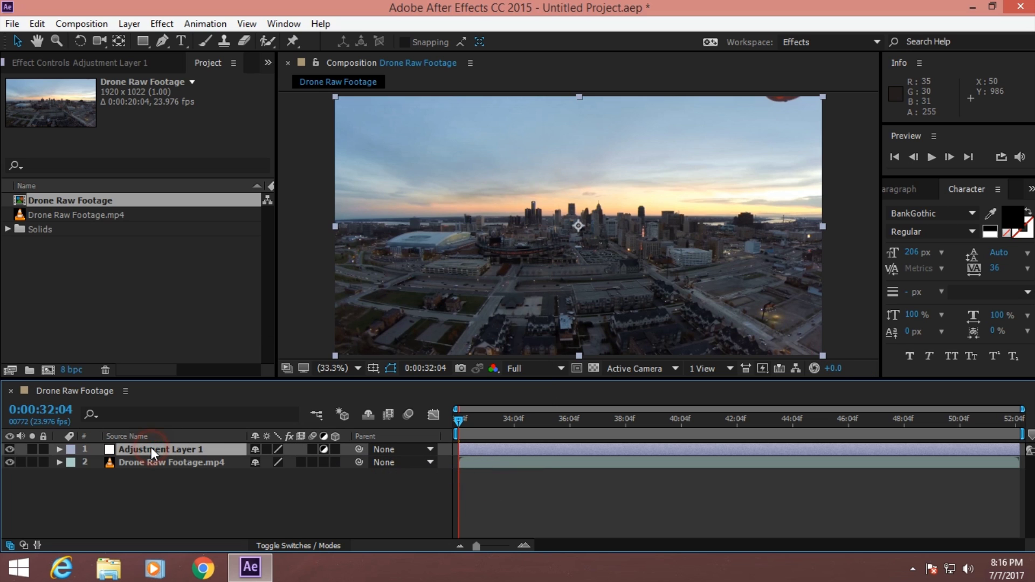
pyautogui.press('Return')
pyautogui.write('Color Correction')
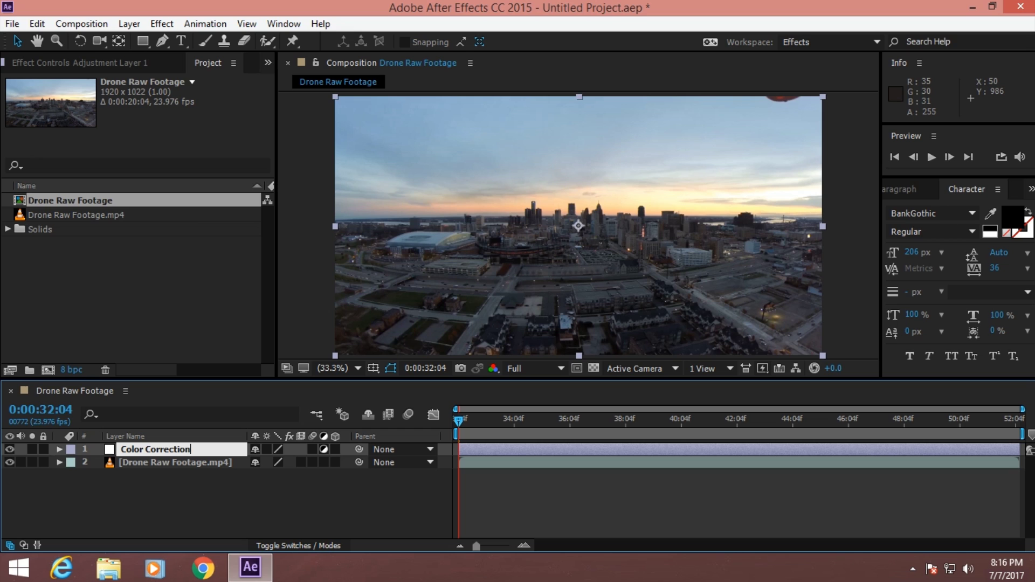
pyautogui.press('Return')
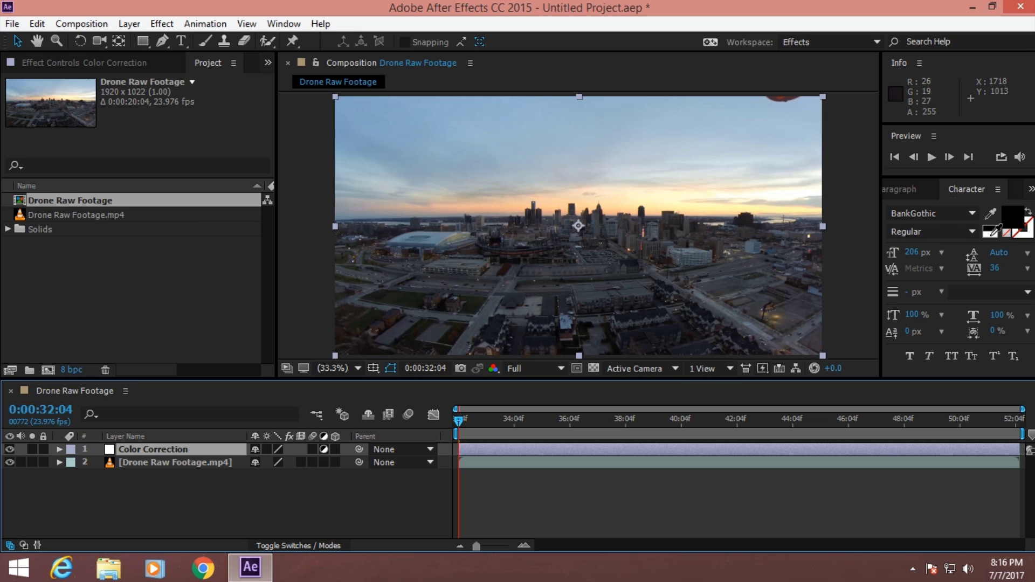
# - Search the Effects & Presets panel for 'curves'
pyautogui.click(1030, 189)
pyautogui.click(992, 230)
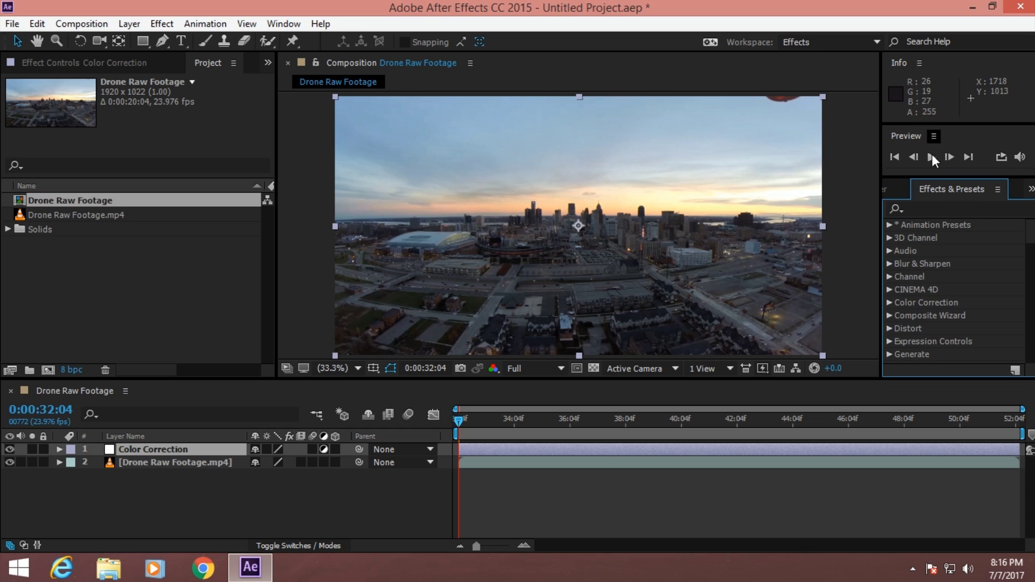
pyautogui.click(938, 209)
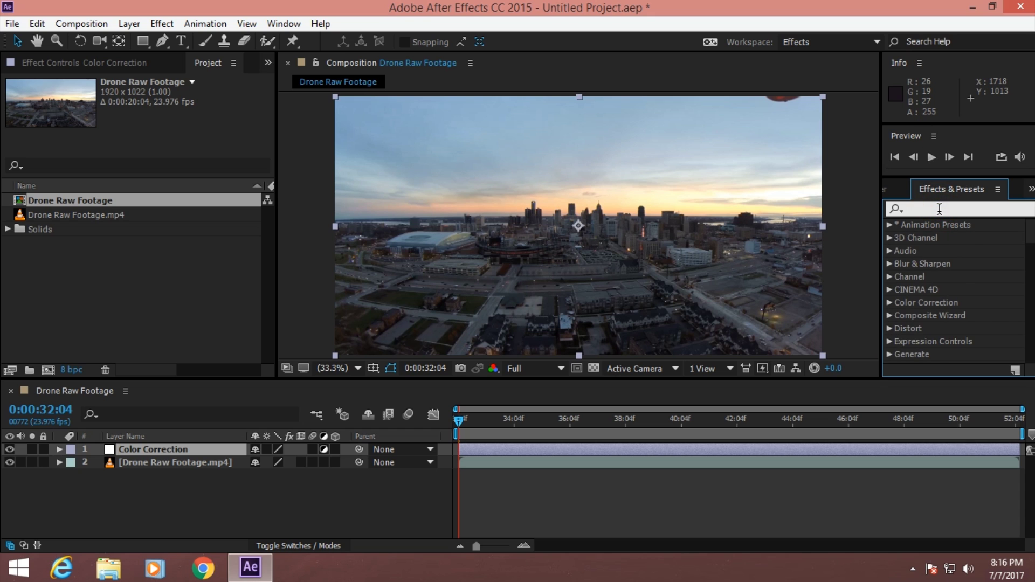
pyautogui.write('curves')
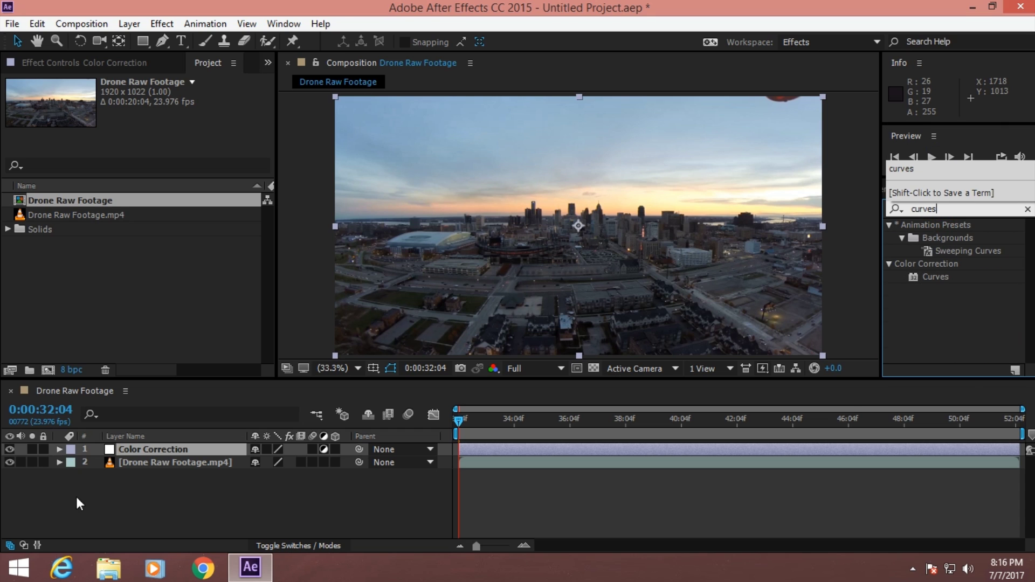
pyautogui.click(156, 451)
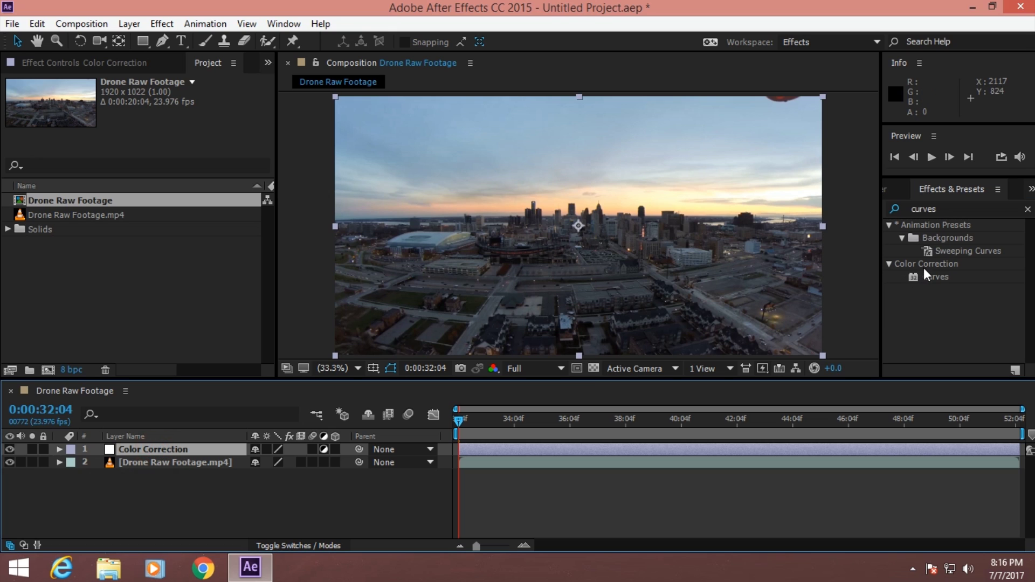
pyautogui.doubleClick(943, 276)
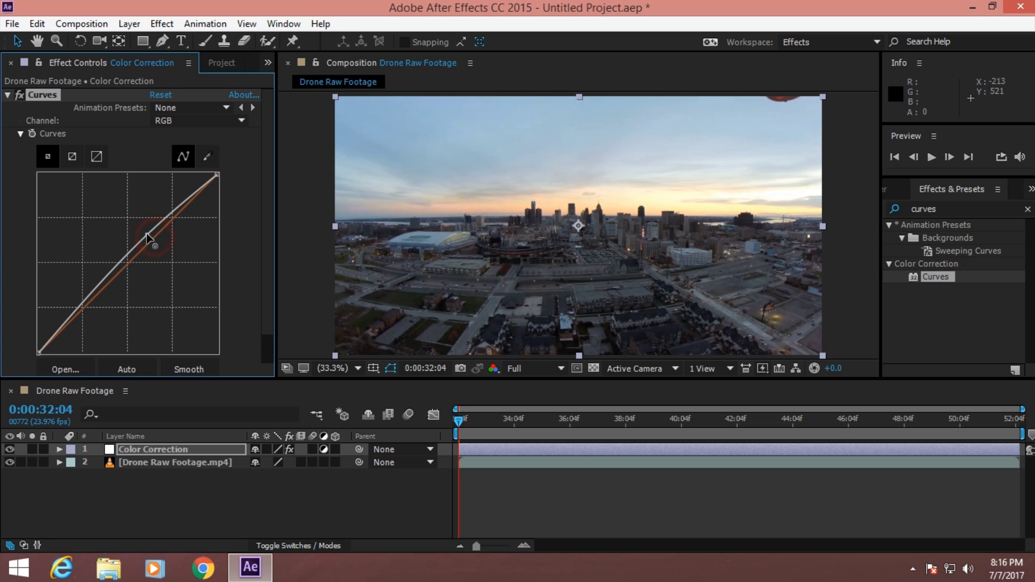
pyautogui.moveTo(155, 236); pyautogui.dragTo(140, 230)
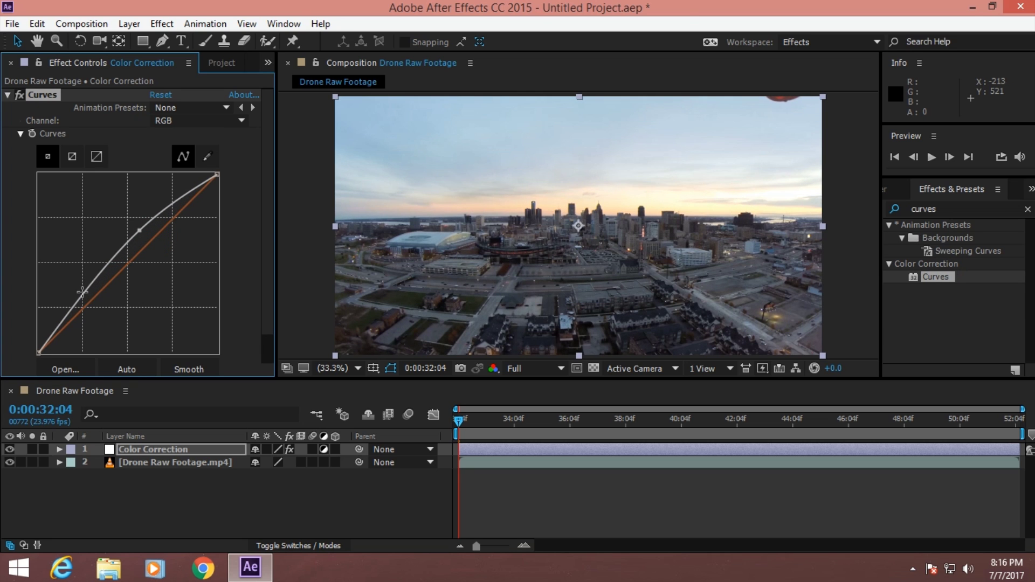
pyautogui.moveTo(82, 292)
pyautogui.mouseDown()
pyautogui.moveTo(94, 304)
pyautogui.moveTo(85, 298)
pyautogui.mouseUp()
pyautogui.click(173, 121)
pyautogui.click(186, 170)
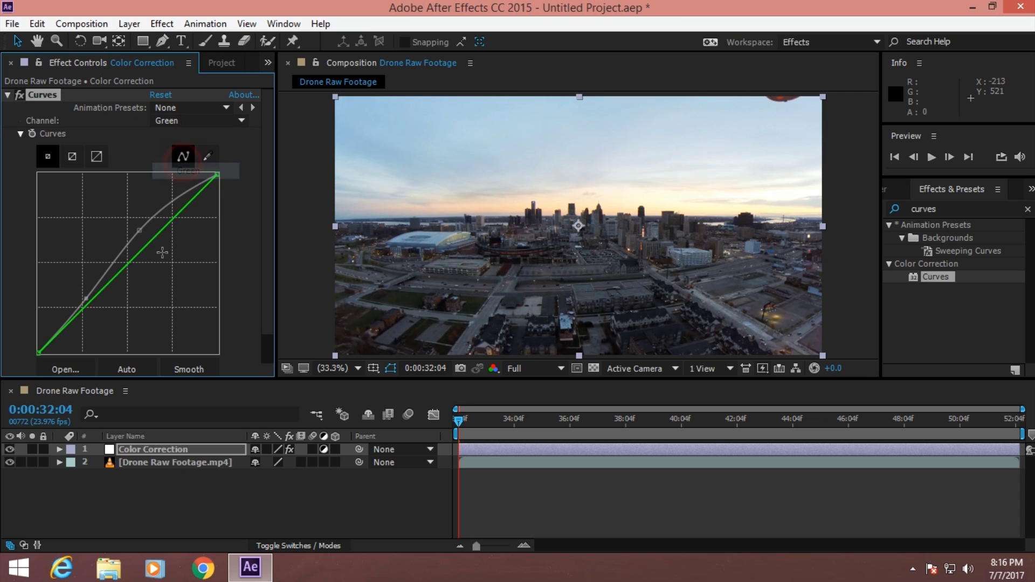
pyautogui.moveTo(147, 245); pyautogui.dragTo(156, 259)
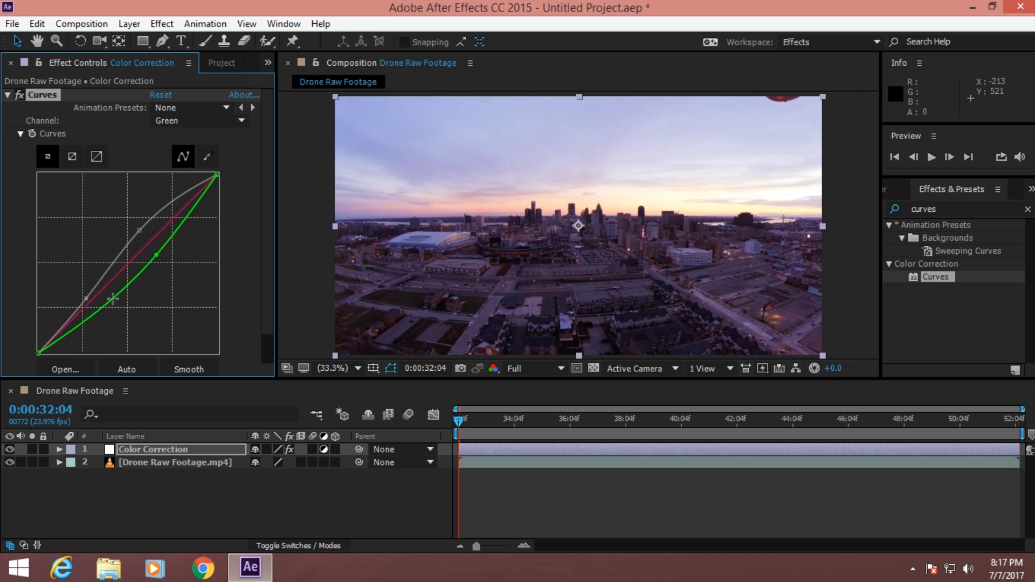
pyautogui.moveTo(113, 299); pyautogui.dragTo(100, 295)
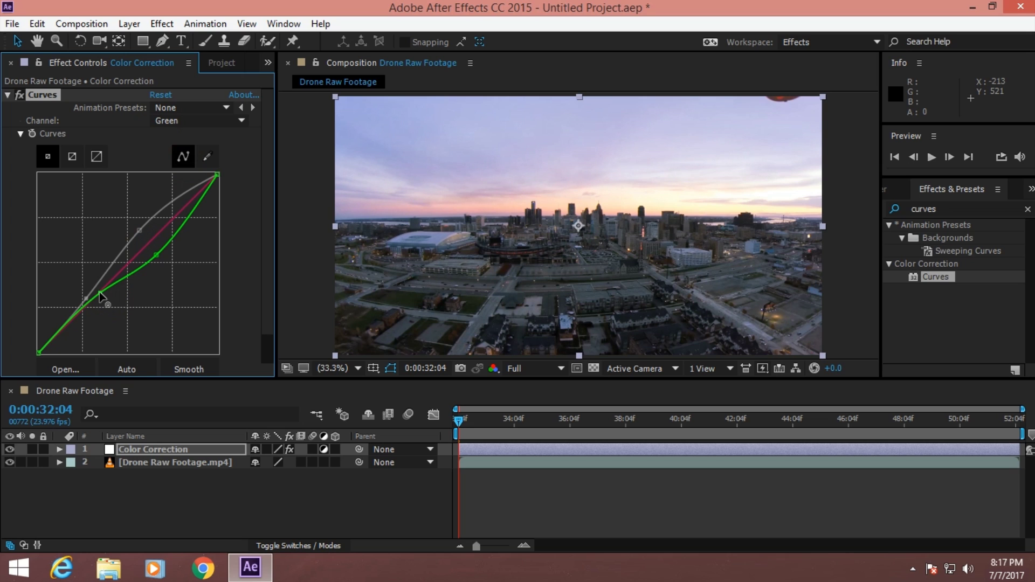
pyautogui.click(203, 121)
pyautogui.click(213, 189)
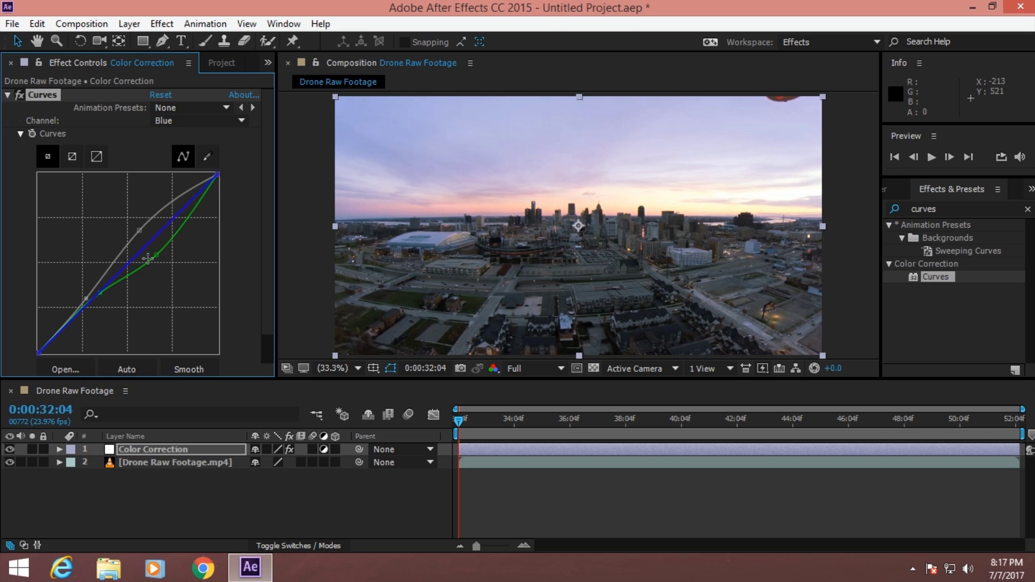
pyautogui.moveTo(147, 258); pyautogui.dragTo(131, 236)
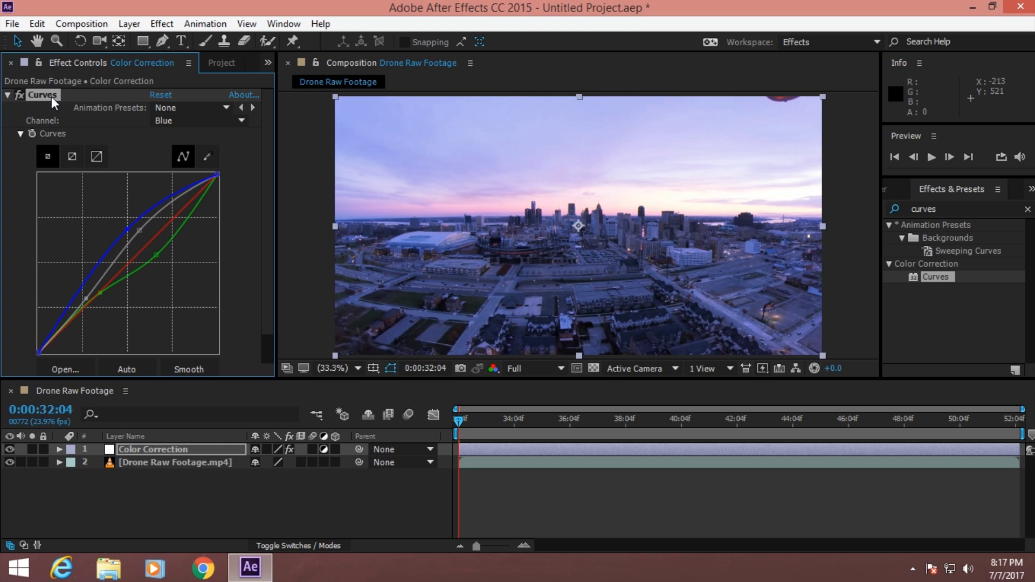
# - Delete Curves, apply Magic Bullet Looks to the Color Correction layer, and open its editor
pyautogui.press('Delete')
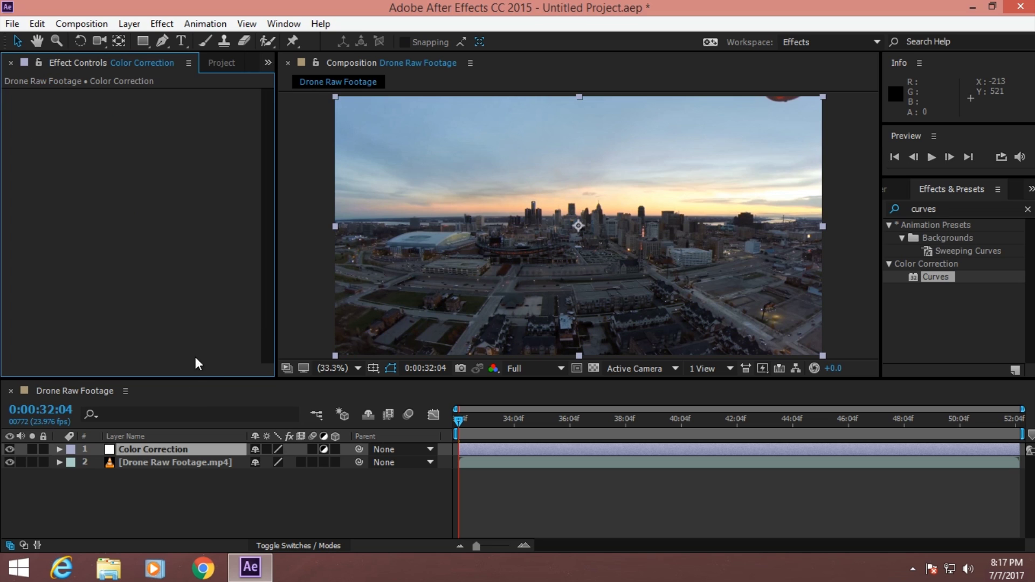
pyautogui.click(167, 450)
pyautogui.click(163, 24)
pyautogui.moveTo(186, 539)
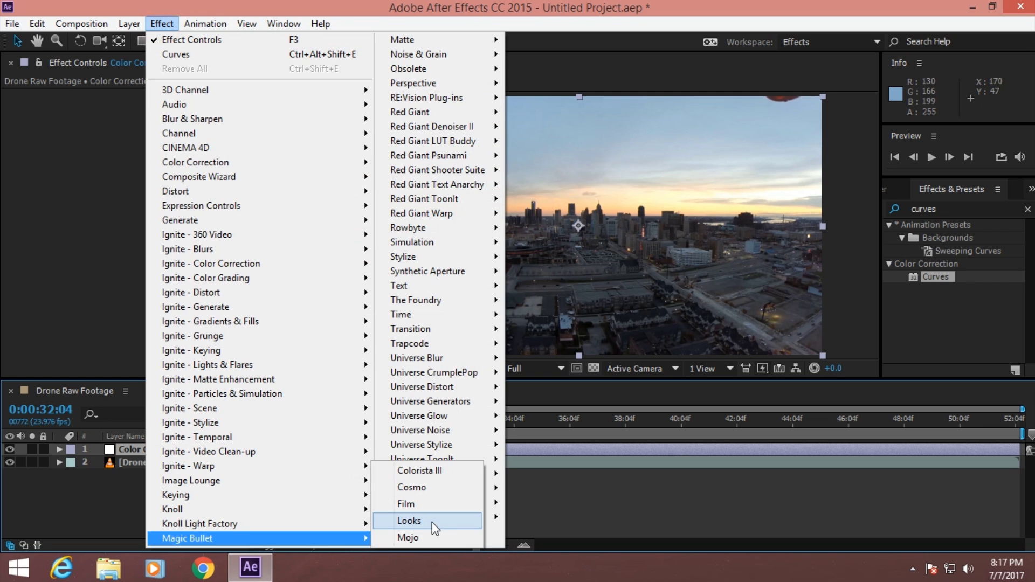
pyautogui.click(432, 521)
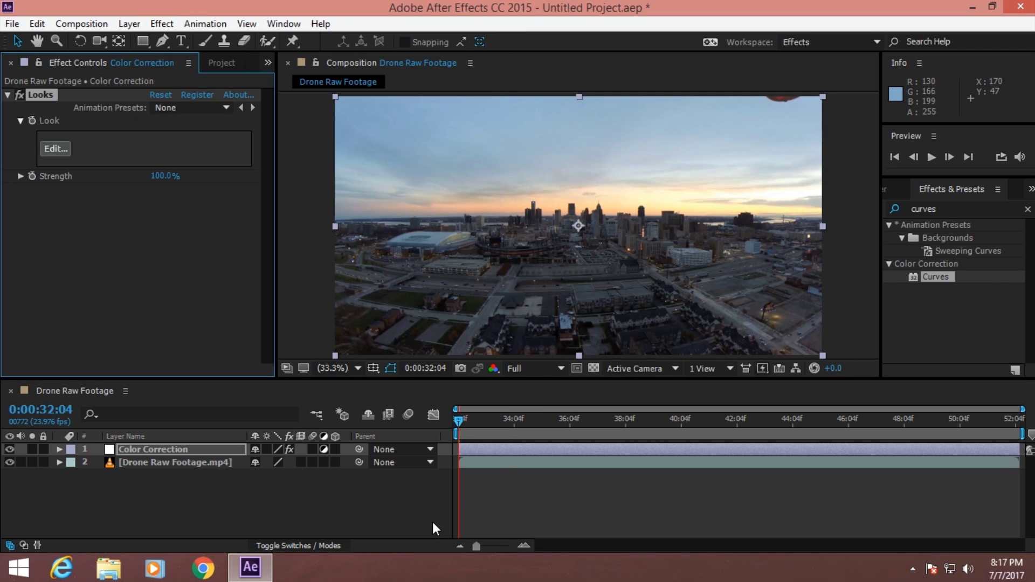
pyautogui.click(54, 148)
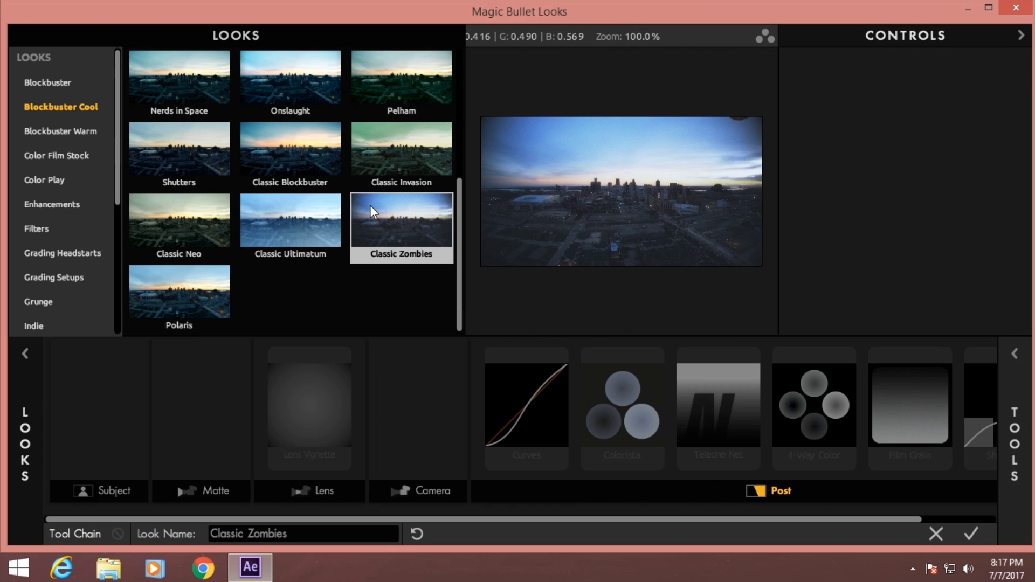
# - Preview Blockbuster looks such as Onslaught, Classic Neo, Classic Zombies, Kruger and Frye
pyautogui.click(285, 116)
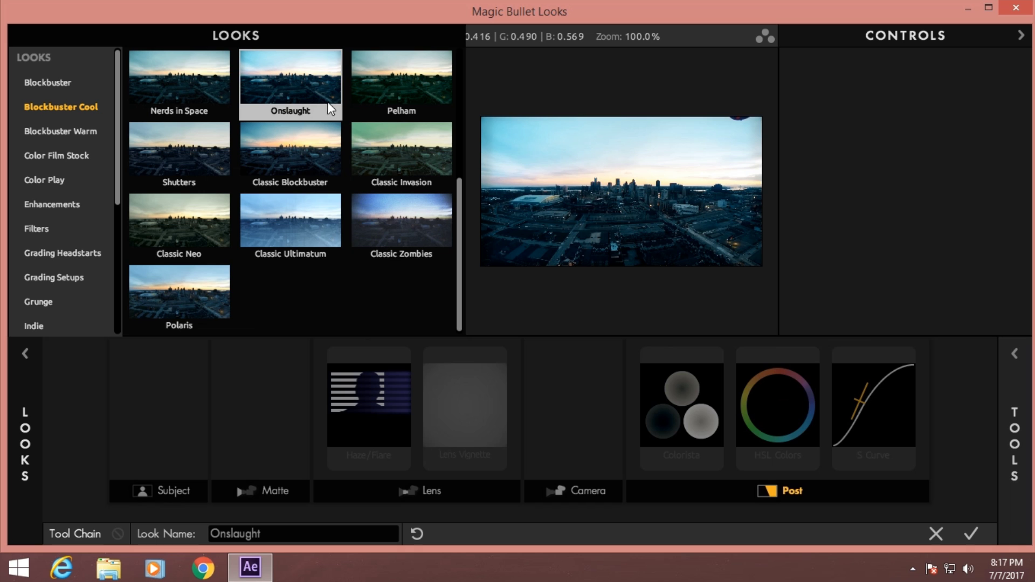
pyautogui.click(219, 230)
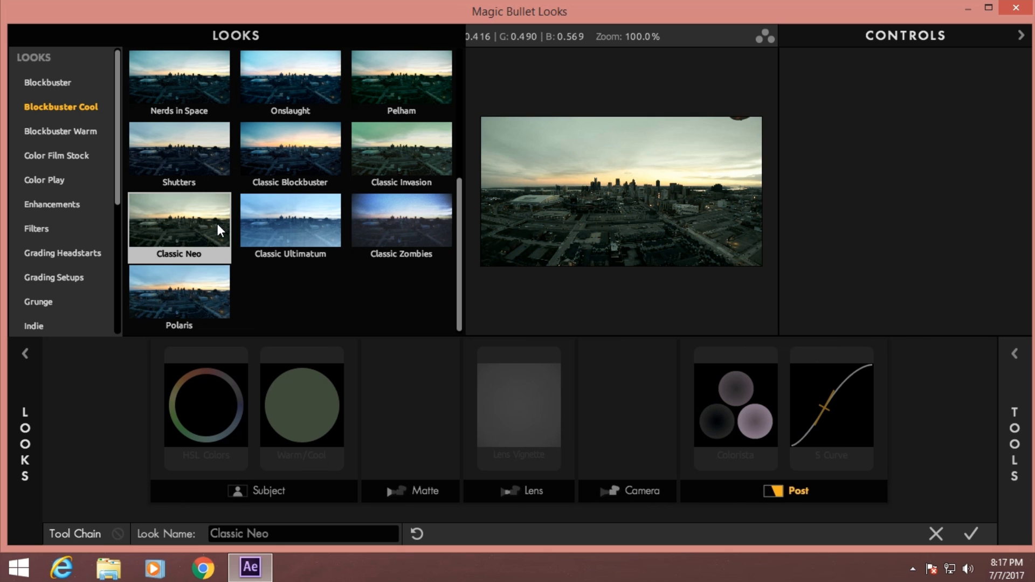
pyautogui.click(363, 221)
pyautogui.click(303, 211)
pyautogui.scroll(1, 303, 211)
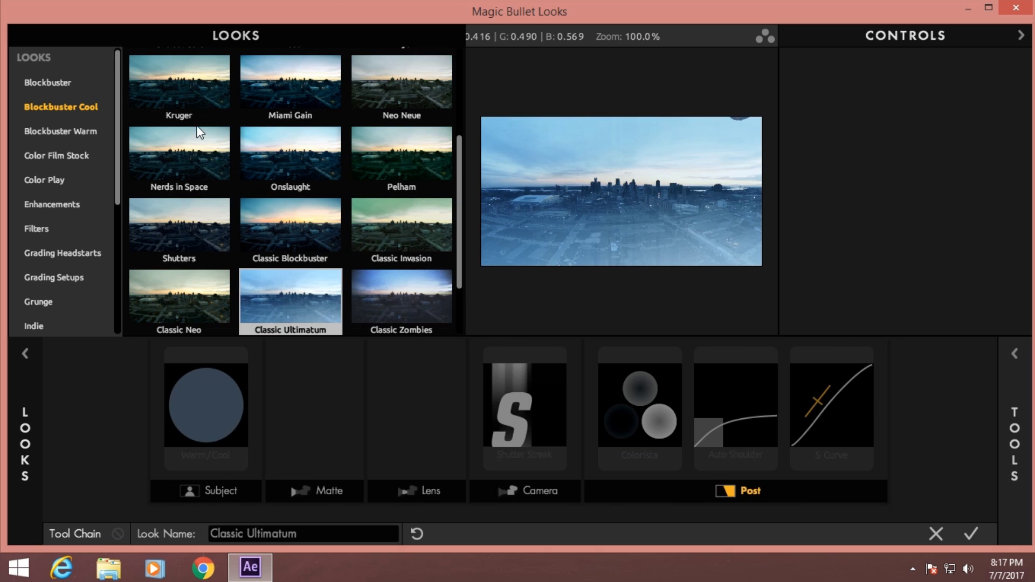
pyautogui.click(201, 124)
pyautogui.scroll(1, 202, 124)
pyautogui.click(202, 104)
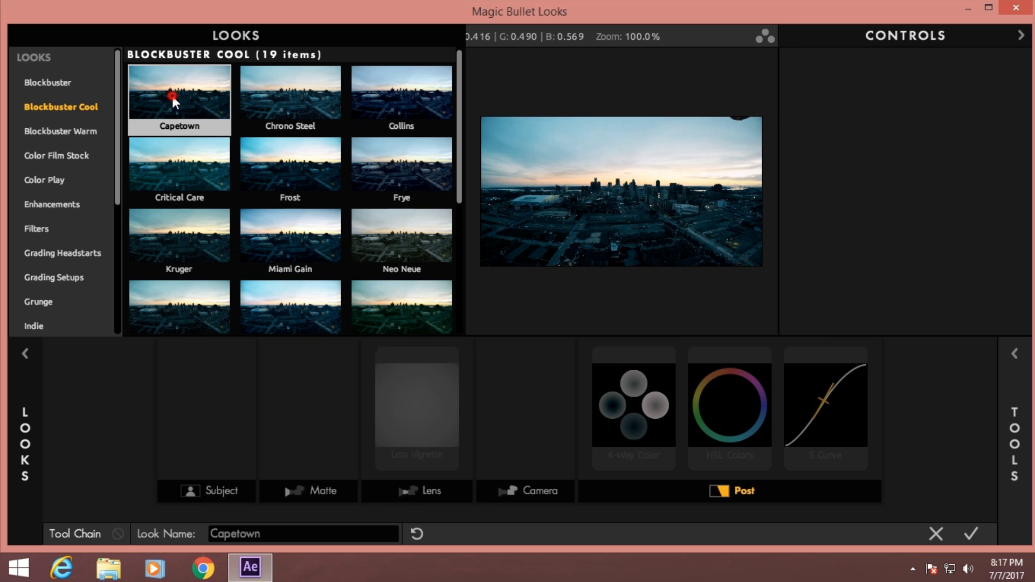
pyautogui.click(331, 115)
pyautogui.click(380, 171)
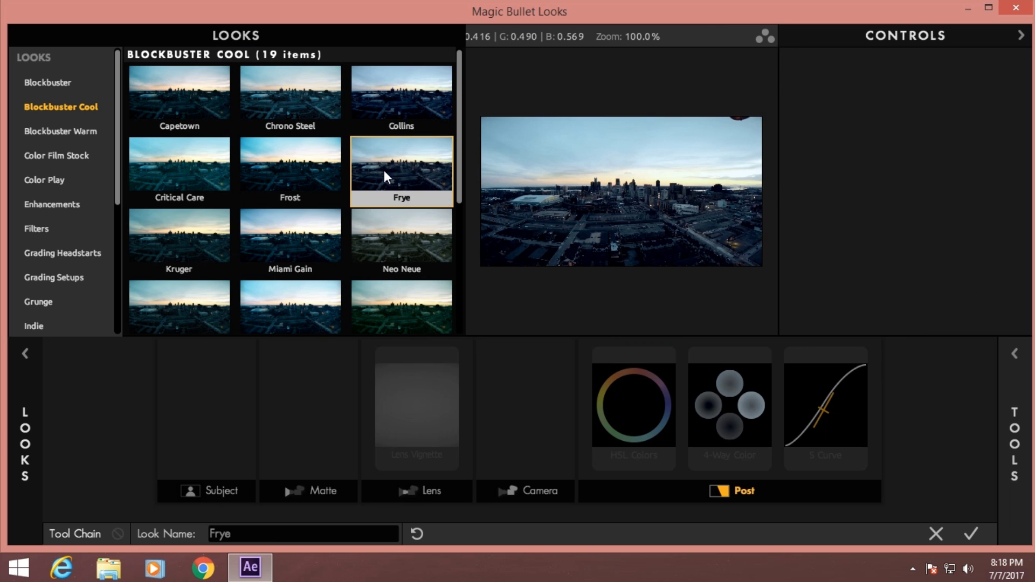
# - Try looks from Enhancements, Color Play and Grading categories, like Peachy Keen and 4 Way Video Grading
pyautogui.click(53, 204)
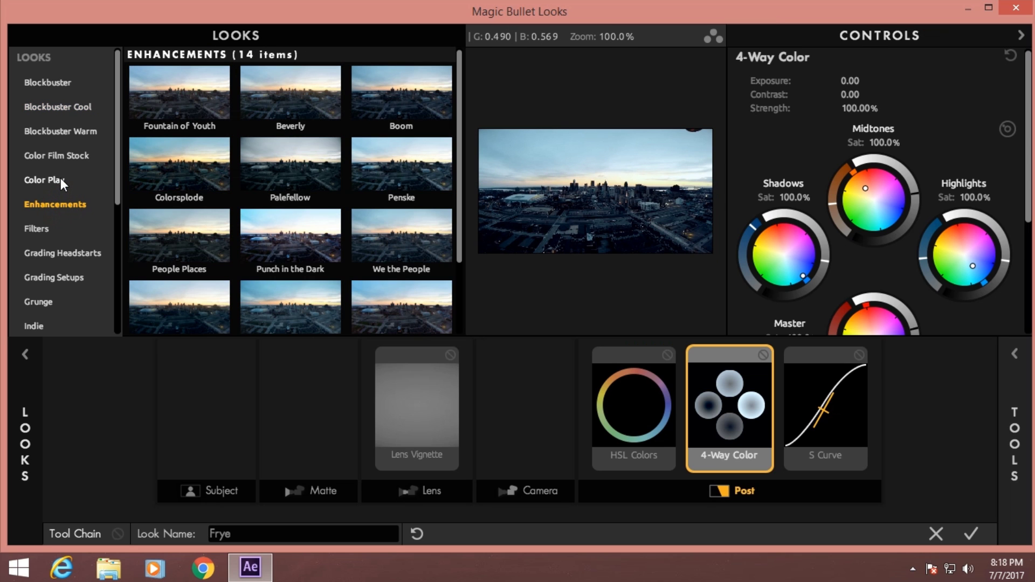
pyautogui.click(60, 180)
pyautogui.click(183, 161)
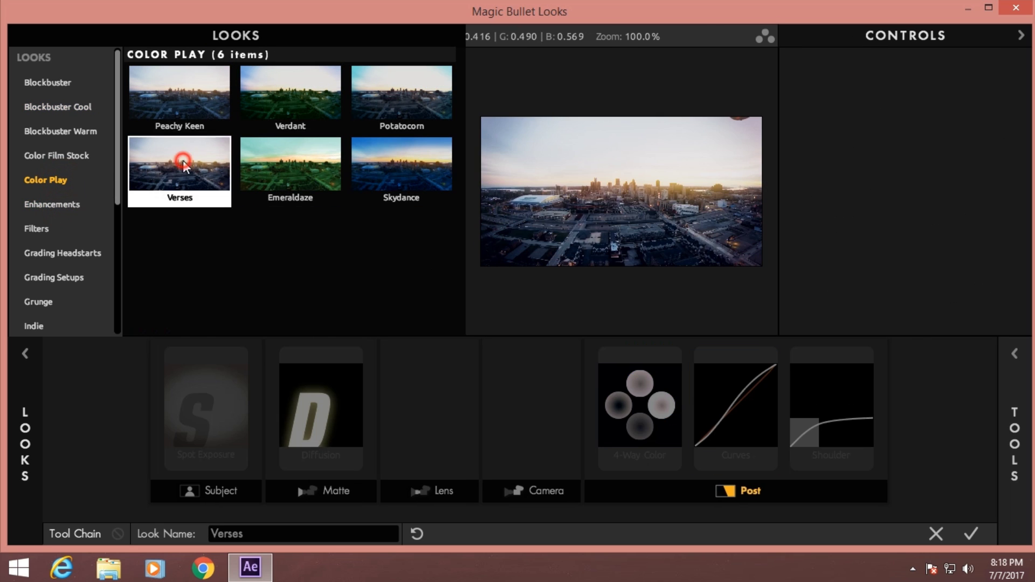
pyautogui.click(215, 94)
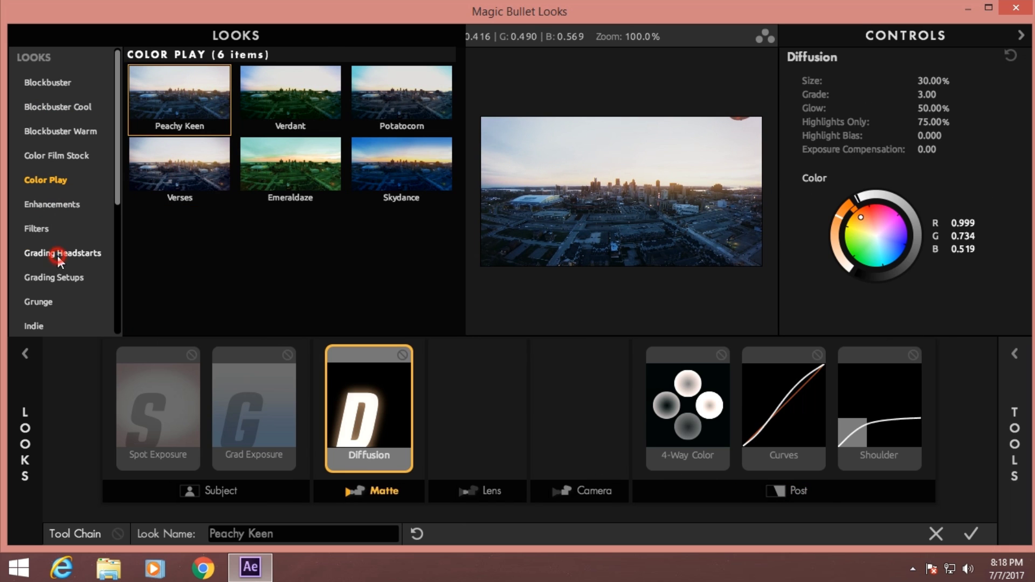
pyautogui.click(57, 256)
pyautogui.scroll(-2, 60, 252)
pyautogui.click(57, 235)
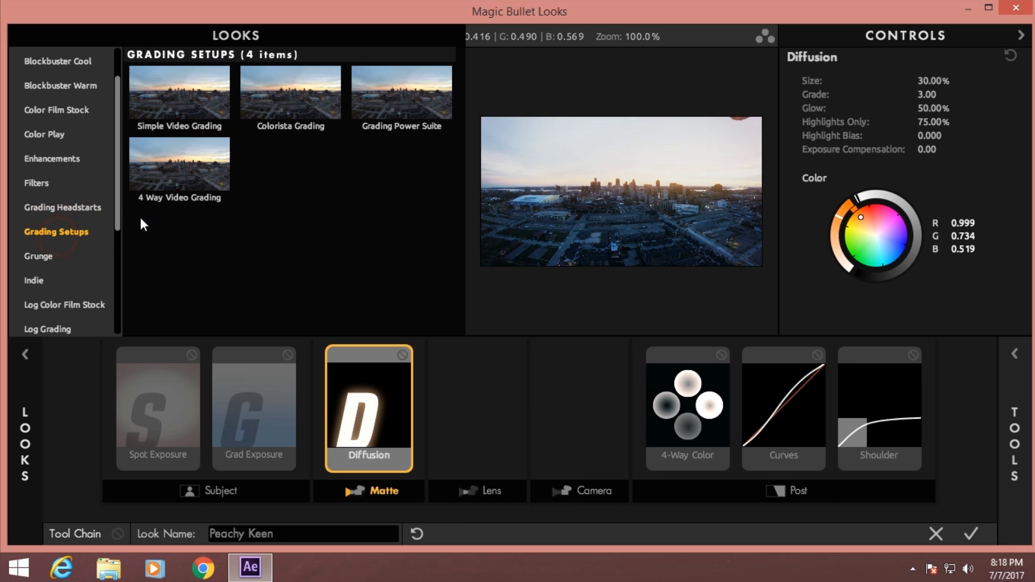
pyautogui.click(156, 187)
pyautogui.click(383, 100)
pyautogui.click(203, 93)
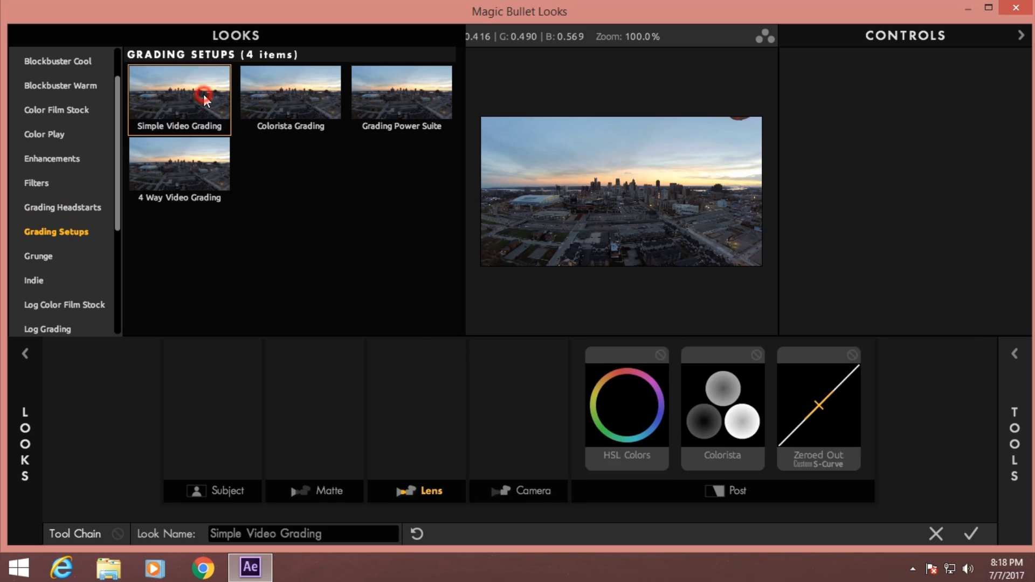
pyautogui.scroll(2, 60, 136)
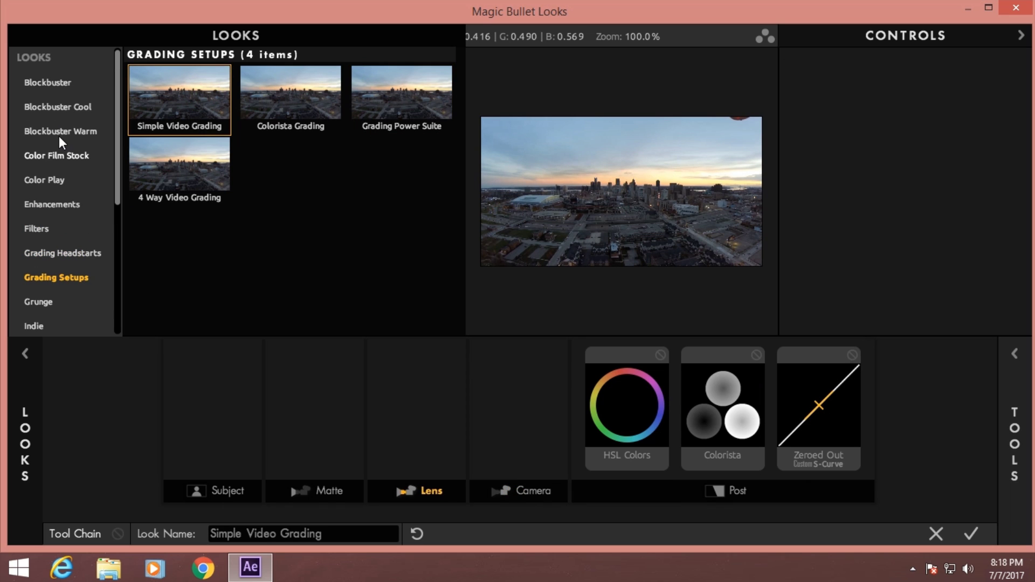
# - Select Classic Blockbuster under Blockbuster Cool and apply it to the footage
pyautogui.click(76, 106)
pyautogui.moveTo(458, 125); pyautogui.dragTo(459, 237)
pyautogui.click(309, 194)
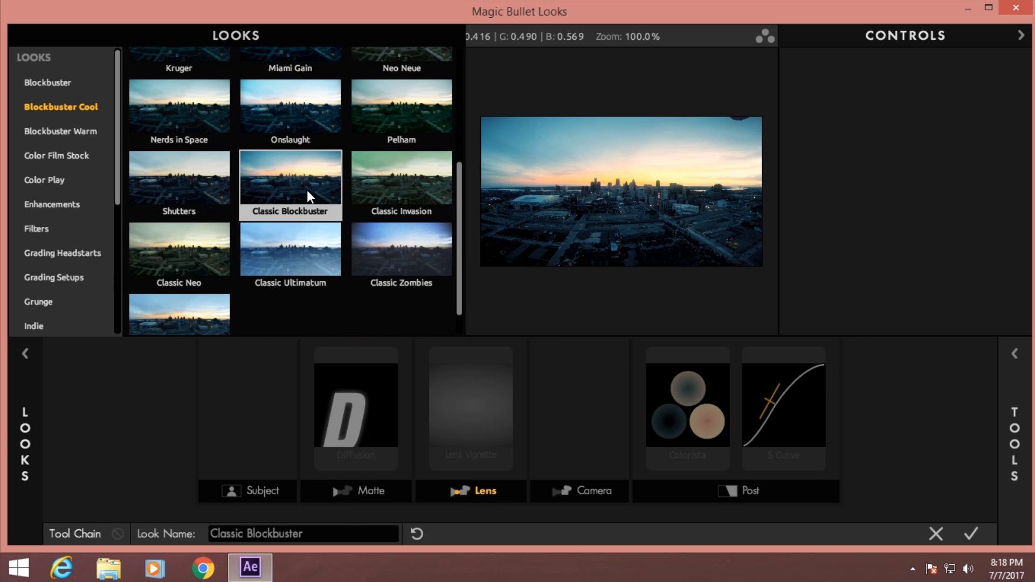
pyautogui.click(307, 190)
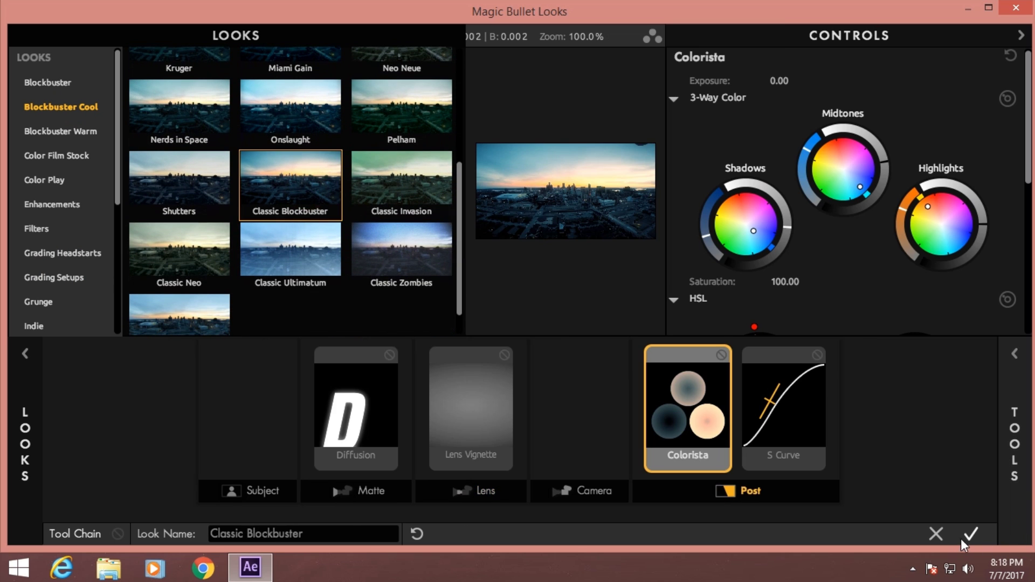
pyautogui.click(968, 535)
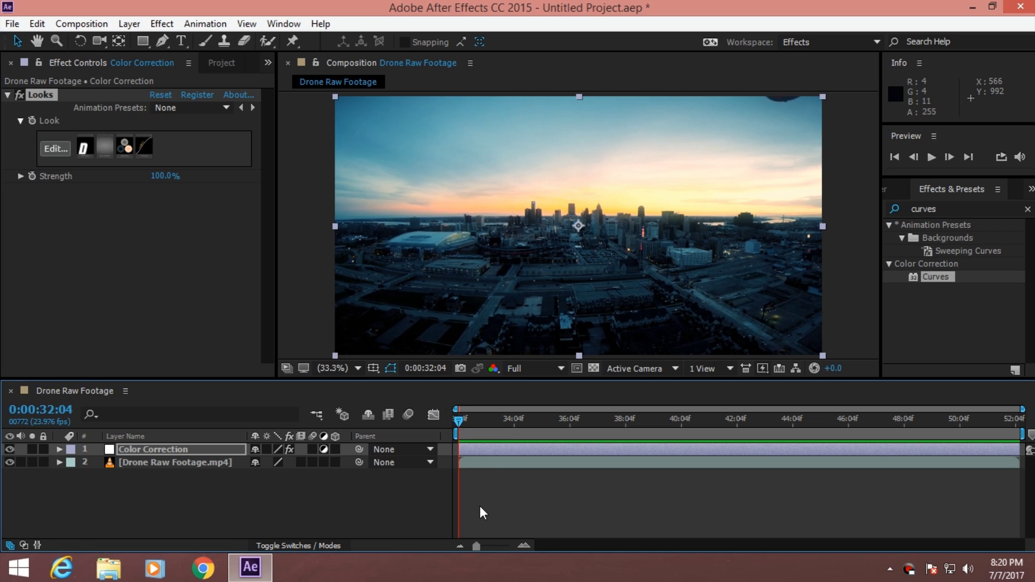
pyautogui.press('space')
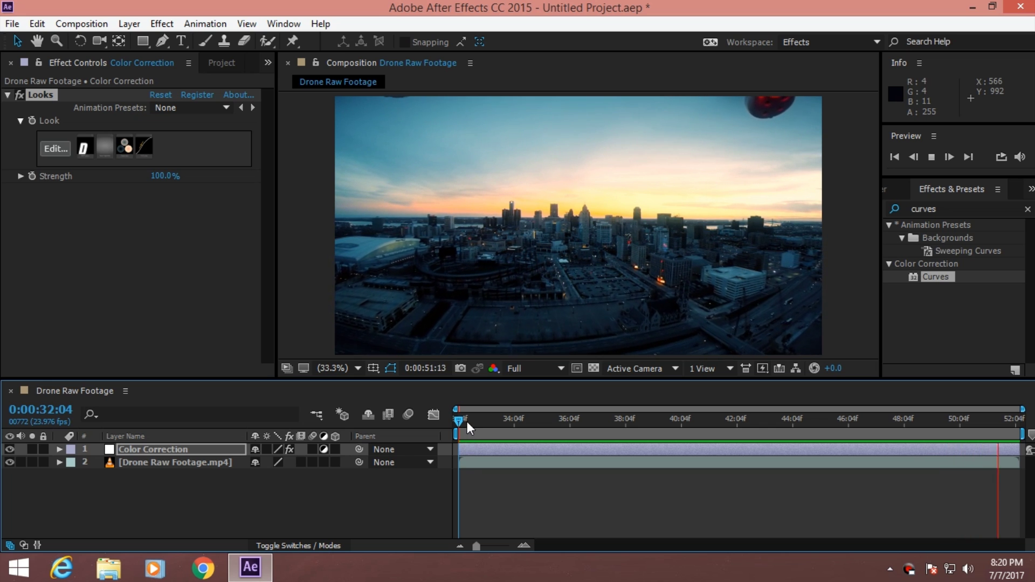
pyautogui.moveTo(467, 421); pyautogui.dragTo(997, 419)
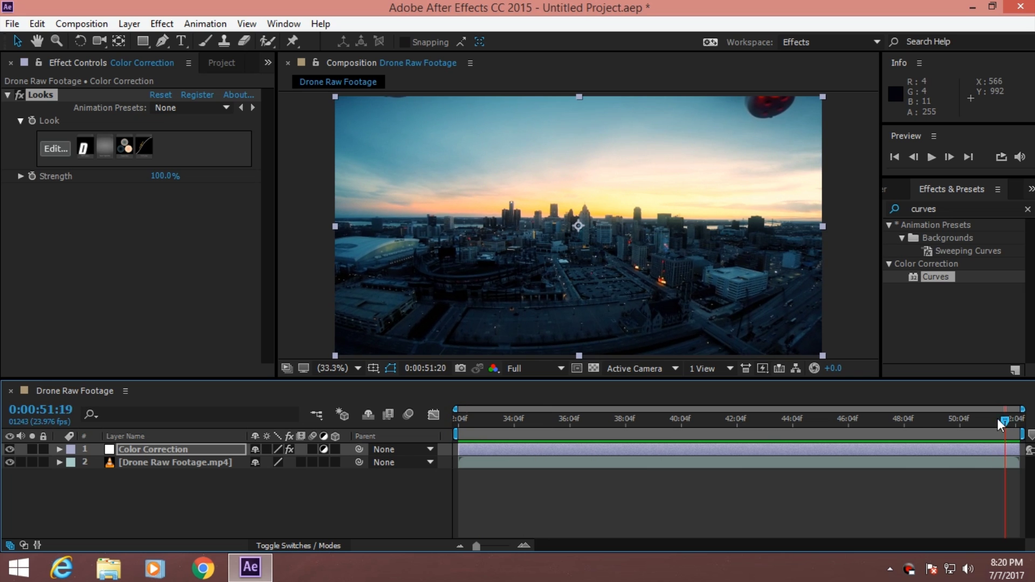
pyautogui.moveTo(997, 418)
pyautogui.mouseDown()
pyautogui.moveTo(464, 419)
pyautogui.moveTo(694, 435)
pyautogui.mouseUp()
pyautogui.click(891, 575)
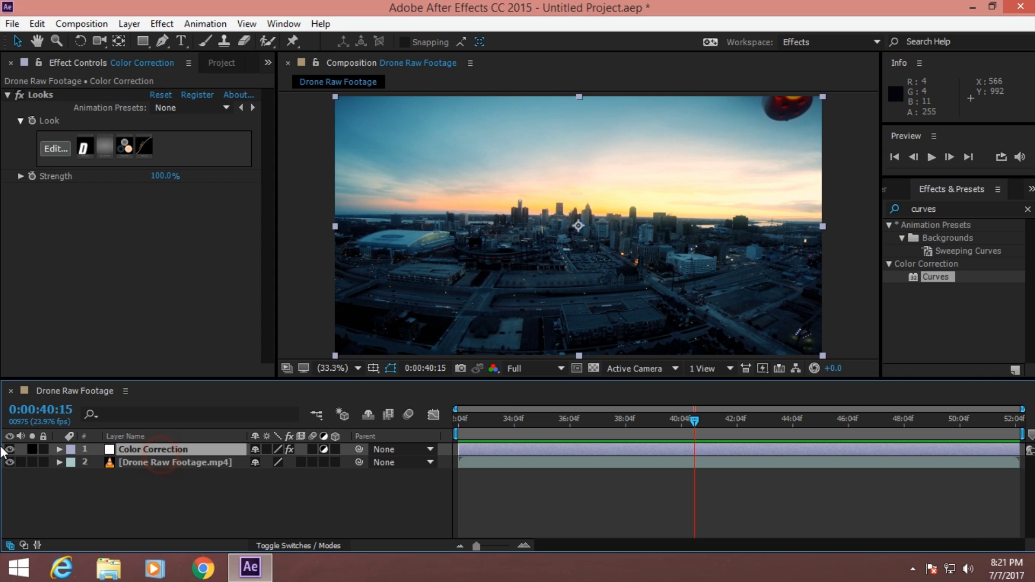
pyautogui.click(9, 449)
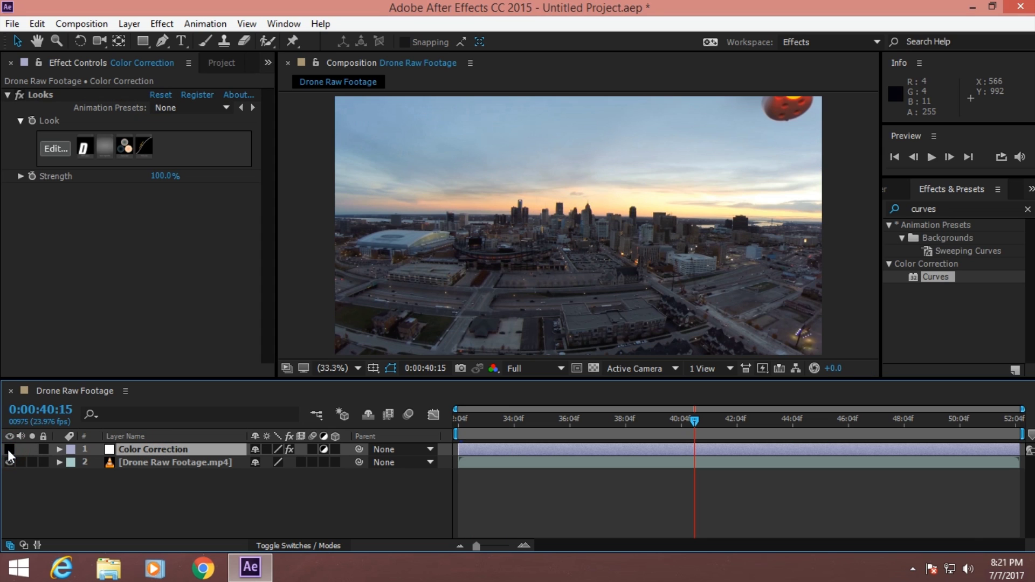
pyautogui.click(9, 448)
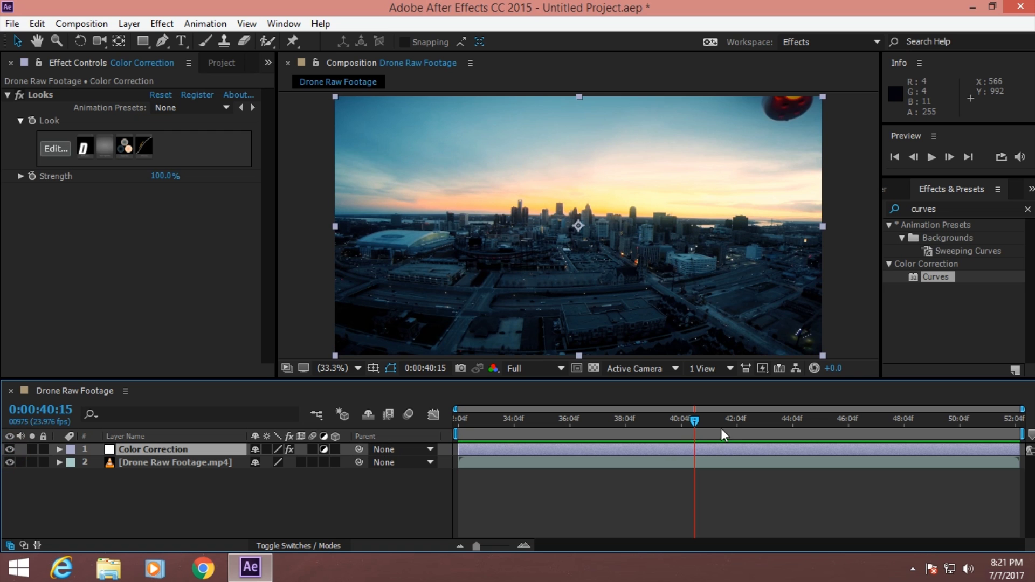
pyautogui.moveTo(721, 429); pyautogui.dragTo(788, 421)
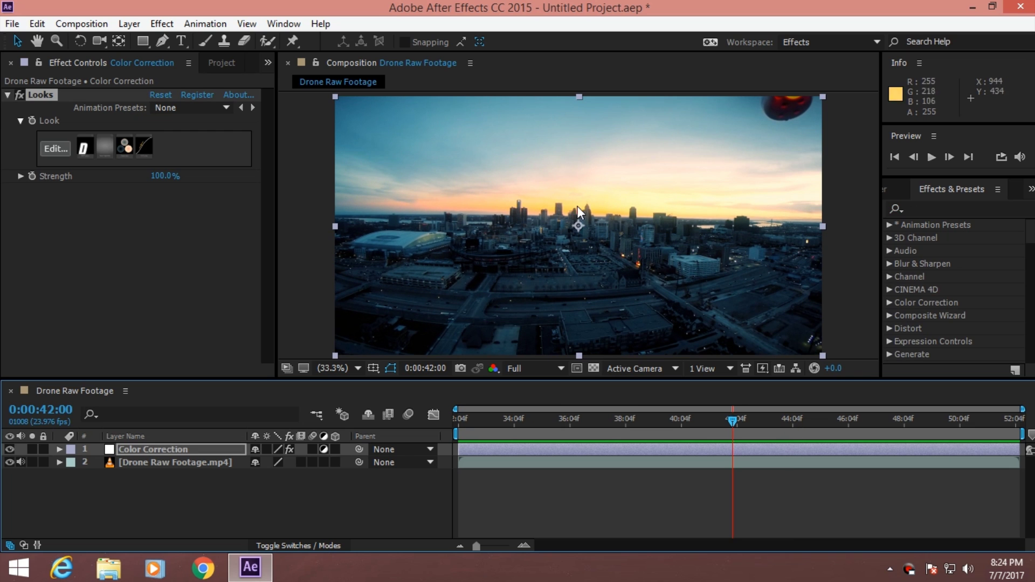
# - Reopen Looks, try Miami Gain, then reselect Classic Blockbuster and apply it
pyautogui.click(62, 151)
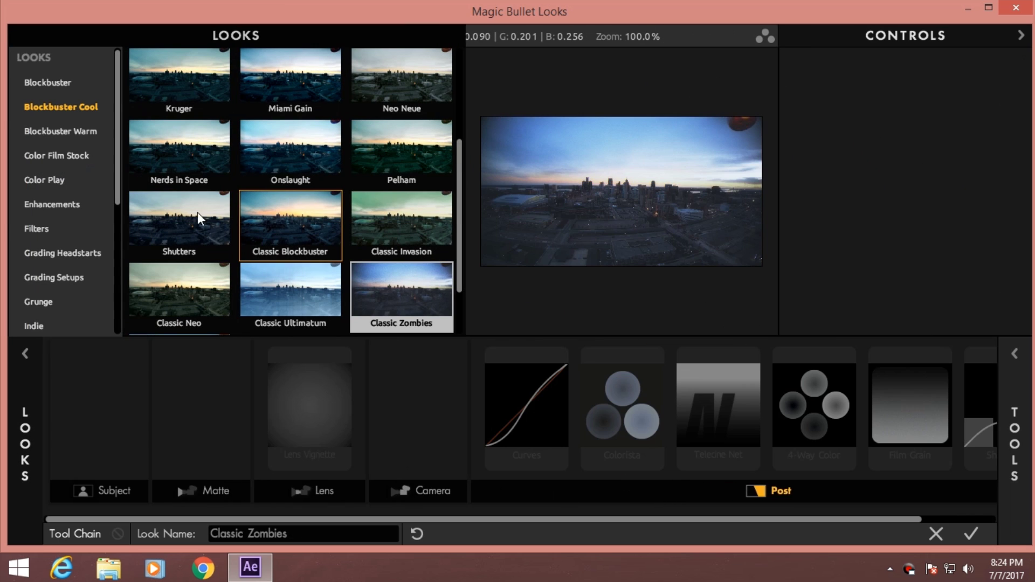
pyautogui.click(296, 119)
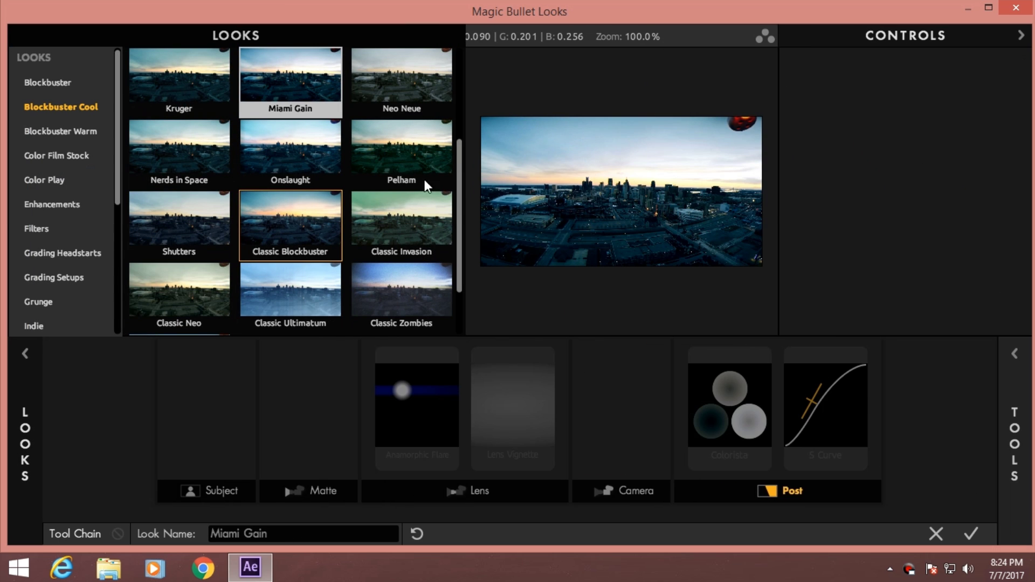
pyautogui.click(312, 250)
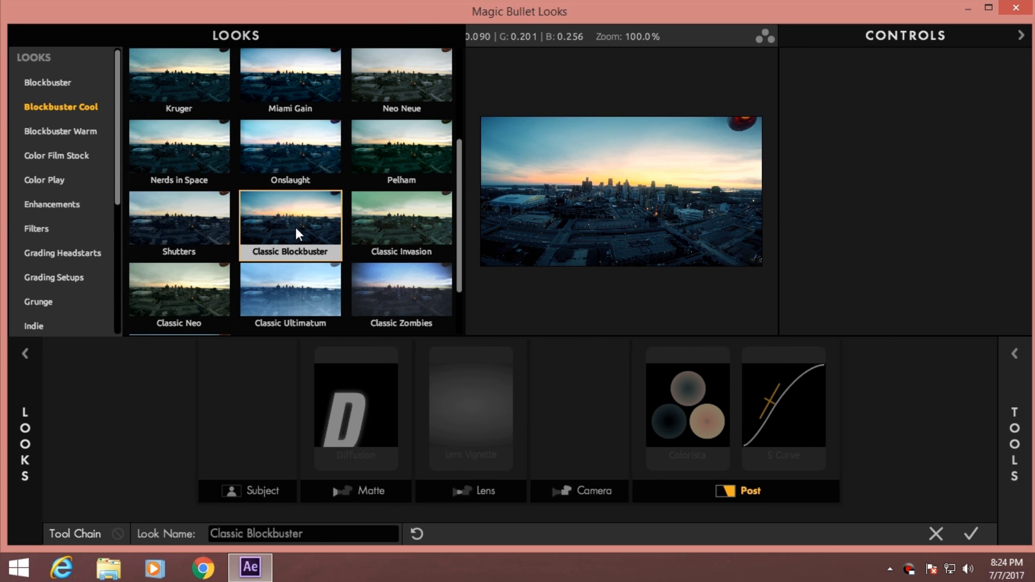
pyautogui.click(973, 534)
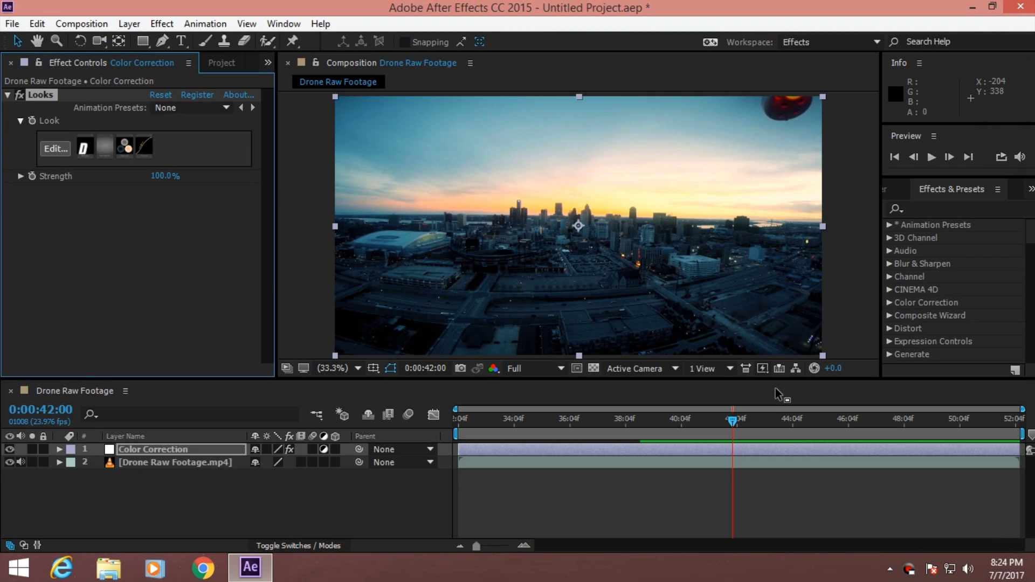
# - Move the playhead to about 40 seconds and show the Project panel
pyautogui.click(704, 421)
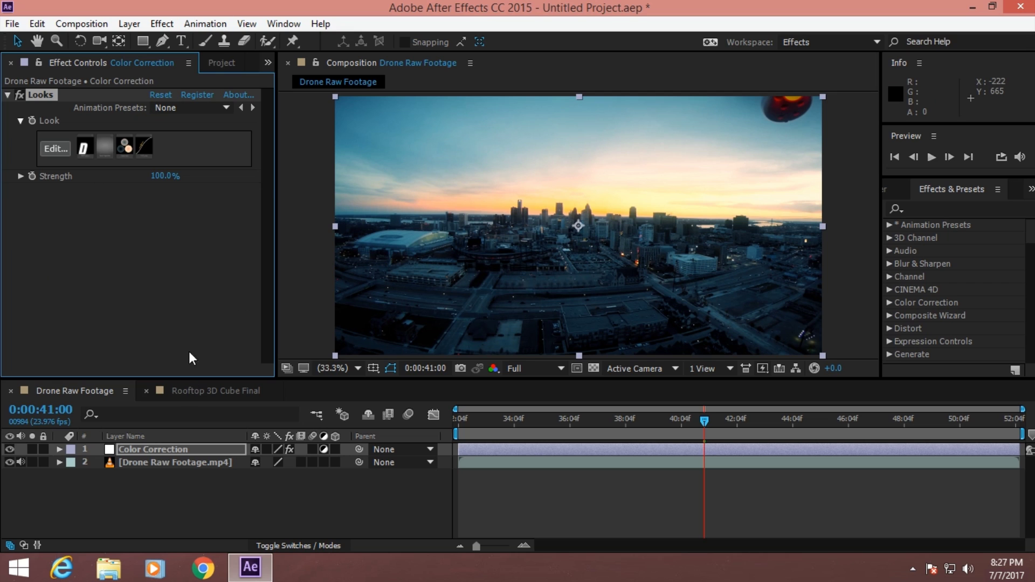
pyautogui.click(215, 63)
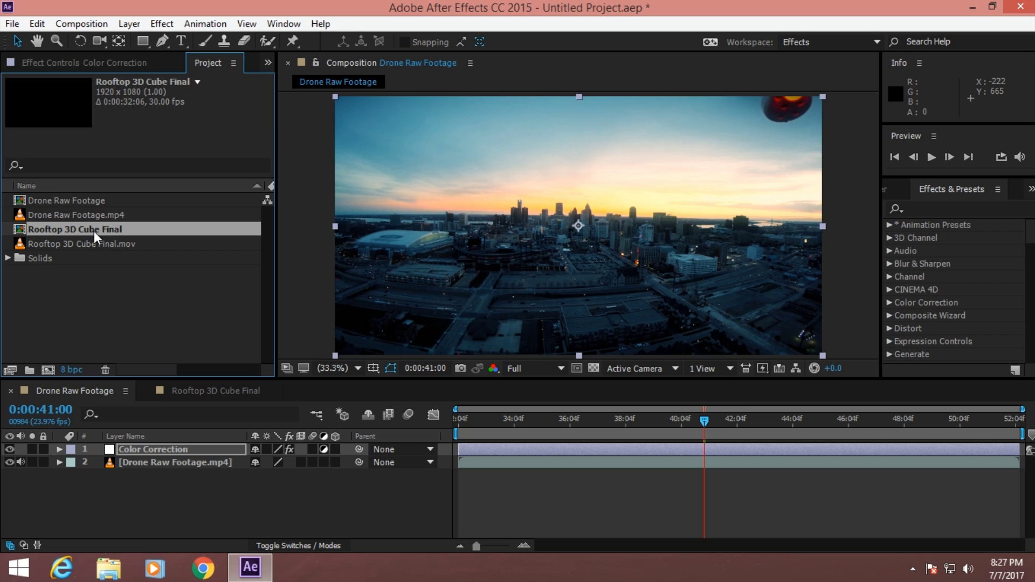
# - Open Rooftop 3D Cube Final maximized, play it, and scrub to the shattered cube
pyautogui.doubleClick(94, 231)
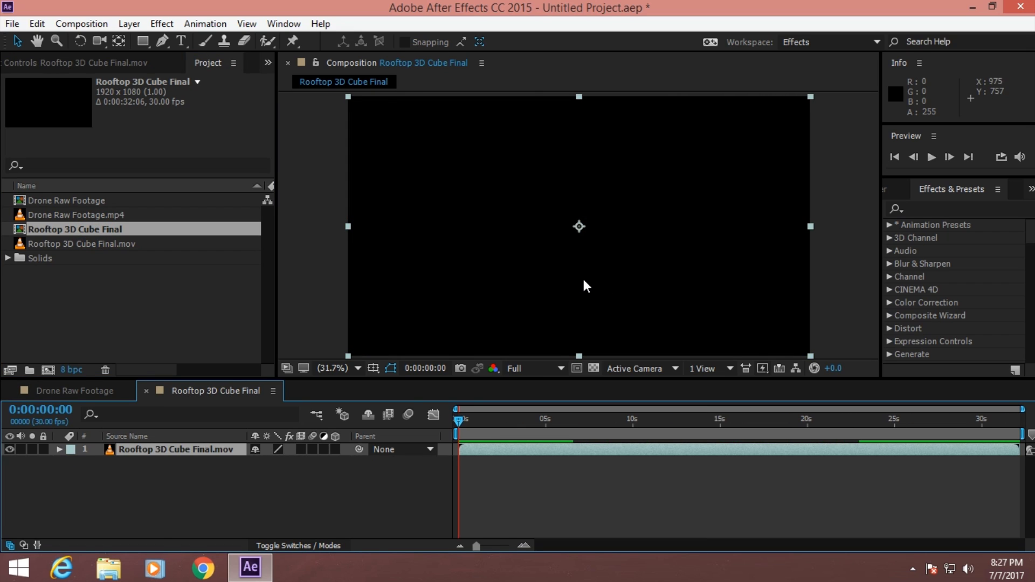
pyautogui.press('`')
pyautogui.press('space')
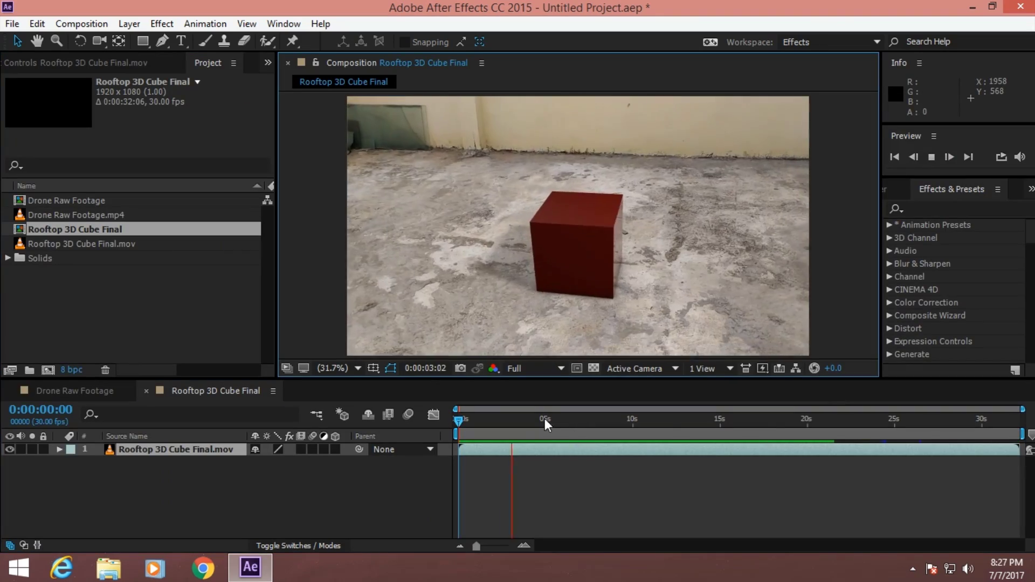
pyautogui.moveTo(544, 418)
pyautogui.mouseDown()
pyautogui.moveTo(629, 432)
pyautogui.moveTo(563, 435)
pyautogui.moveTo(590, 425)
pyautogui.moveTo(823, 430)
pyautogui.moveTo(591, 431)
pyautogui.moveTo(660, 430)
pyautogui.mouseUp()
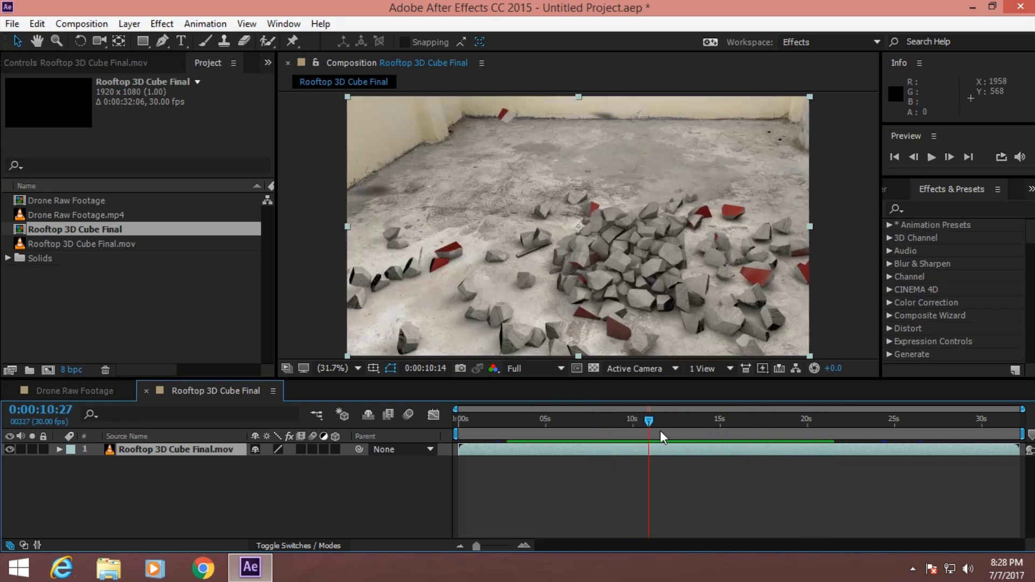
pyautogui.click(56, 390)
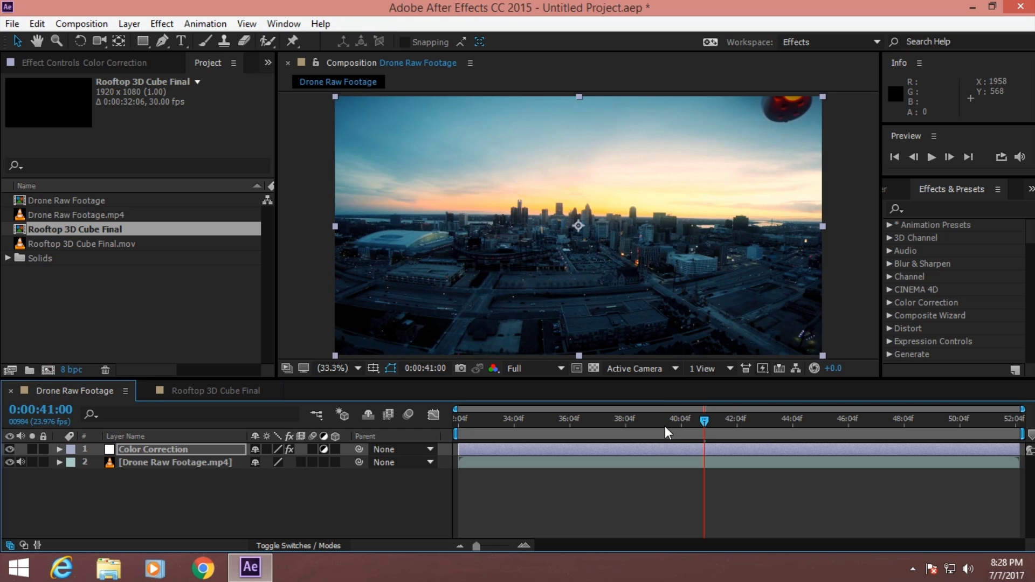
pyautogui.click(233, 398)
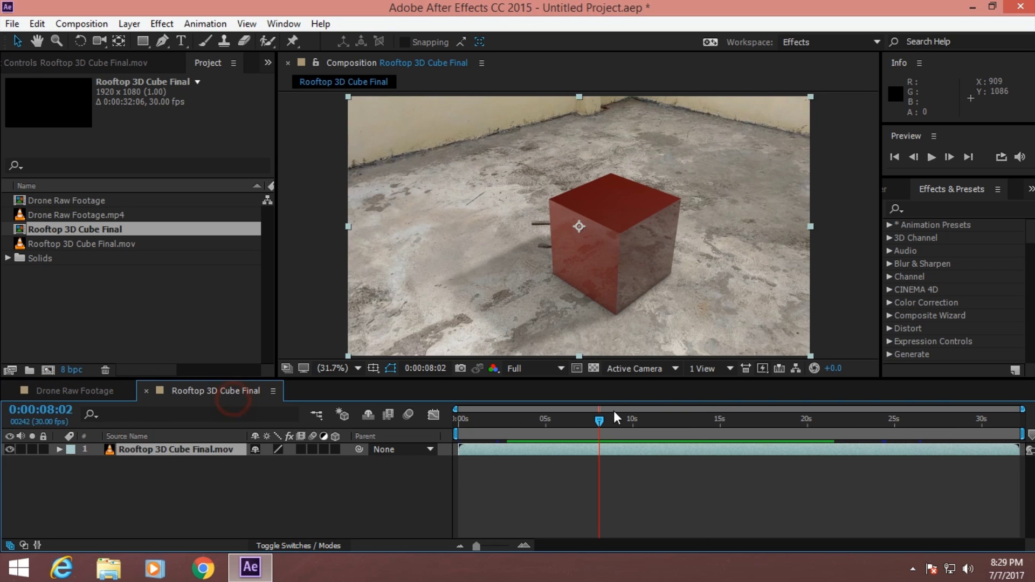
pyautogui.moveTo(599, 421); pyautogui.dragTo(612, 421)
pyautogui.scroll(4, 625, 256)
pyautogui.scroll(-2, 598, 270)
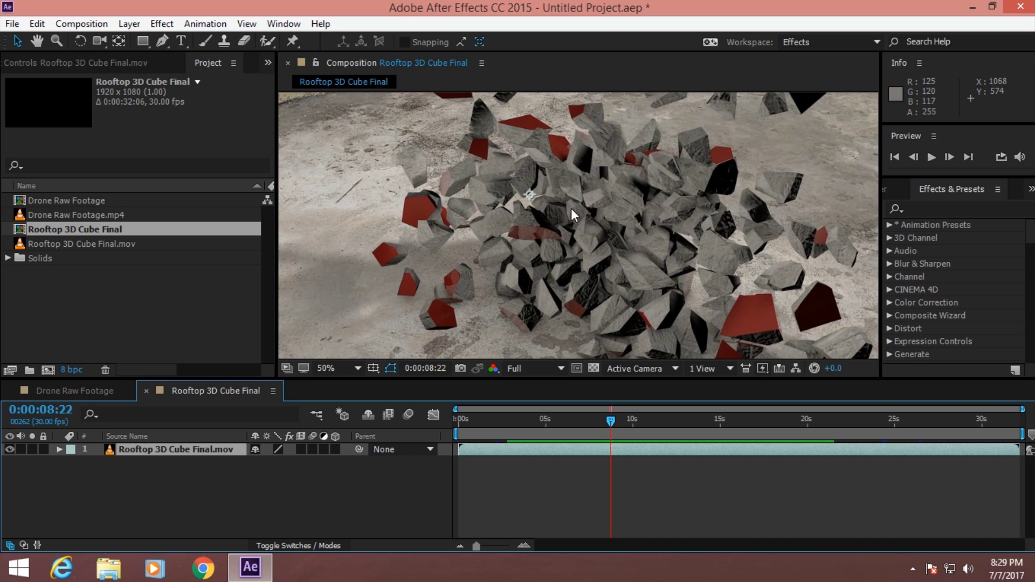
pyautogui.scroll(2, 635, 270)
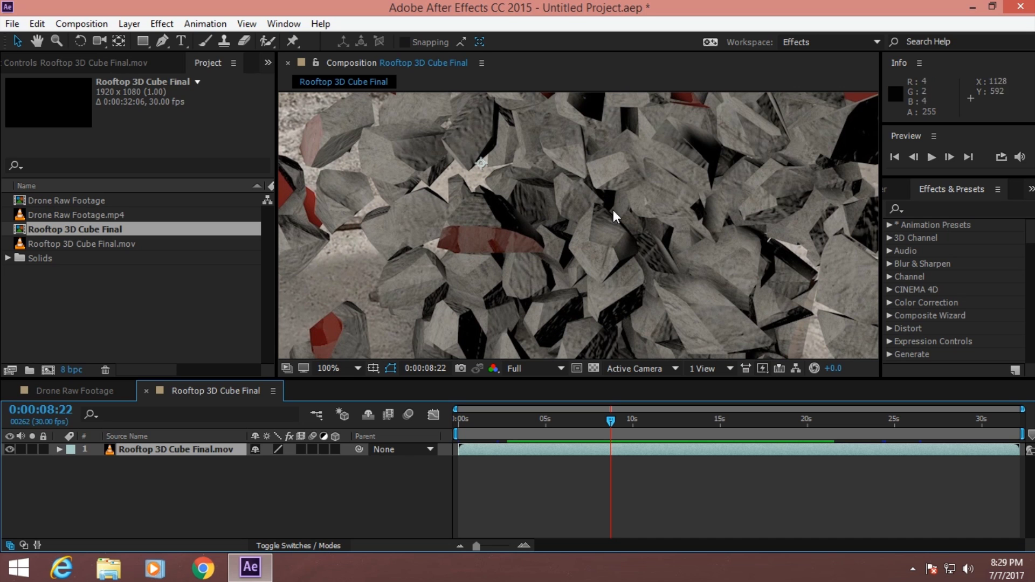
pyautogui.scroll(-2, 620, 212)
pyautogui.scroll(-2, 629, 215)
pyautogui.moveTo(609, 421)
pyautogui.mouseDown()
pyautogui.moveTo(618, 423)
pyautogui.moveTo(602, 427)
pyautogui.moveTo(614, 427)
pyautogui.mouseUp()
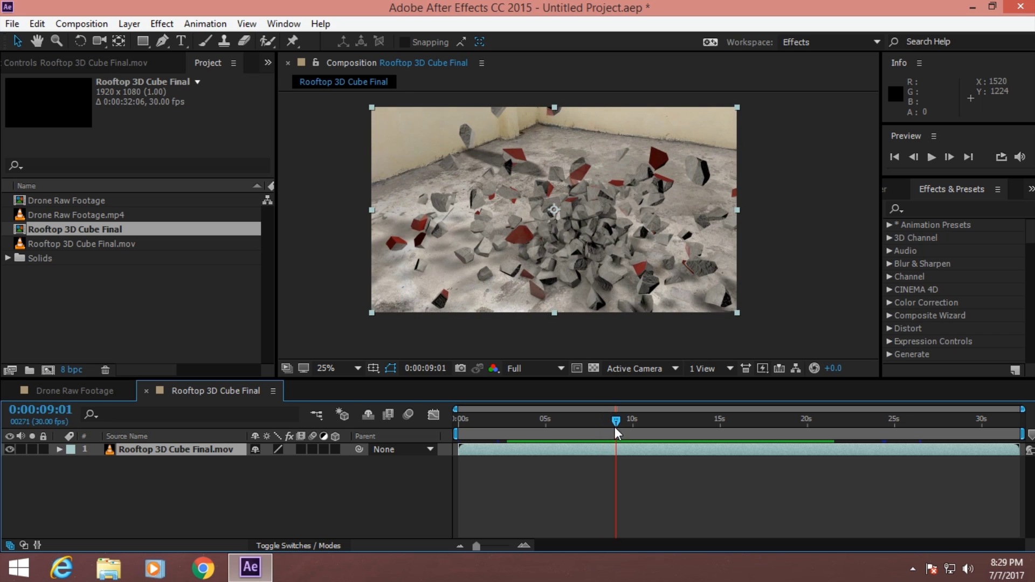
# - In the Drone Raw Footage comp, scrub the flight and select the Drone Raw Footage.mp4 layer
pyautogui.click(105, 393)
pyautogui.press('space')
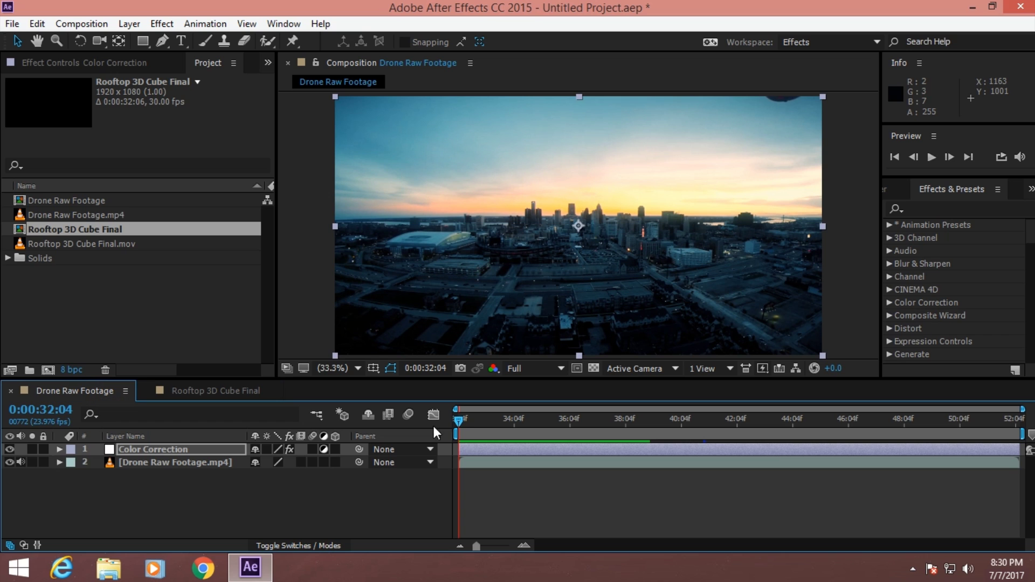
pyautogui.moveTo(464, 424); pyautogui.dragTo(564, 431)
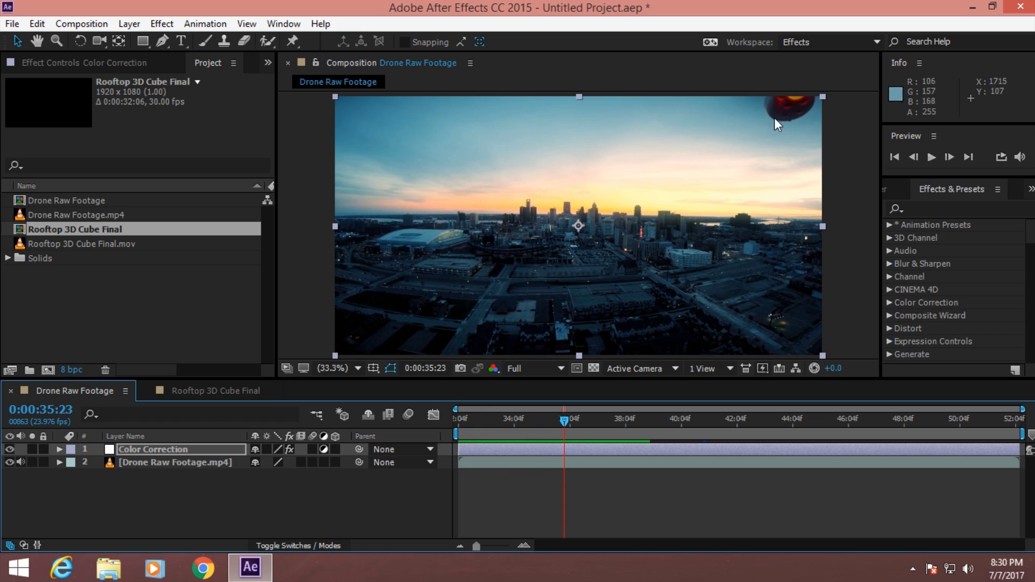
pyautogui.moveTo(562, 422); pyautogui.dragTo(502, 422)
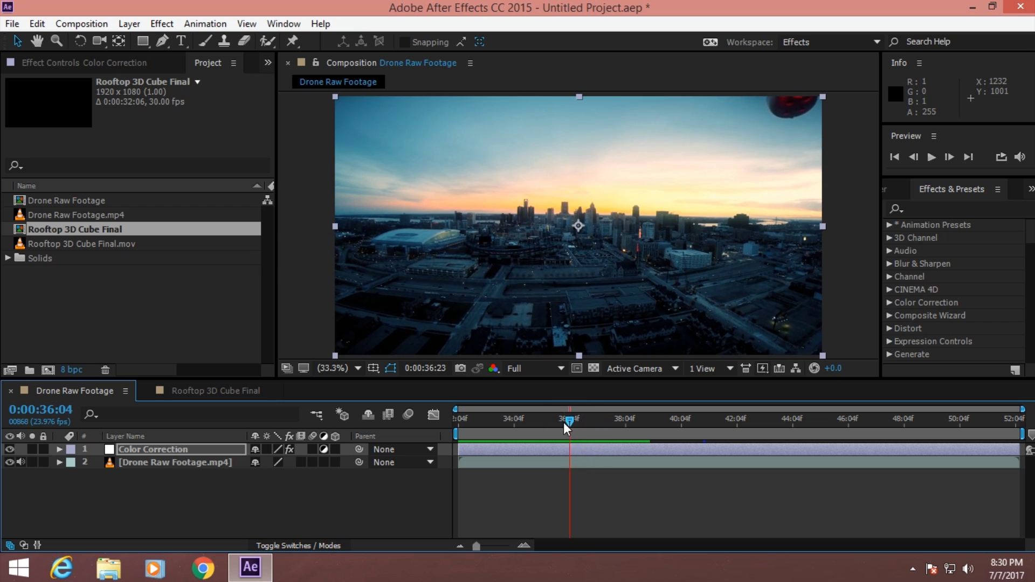
pyautogui.click(166, 462)
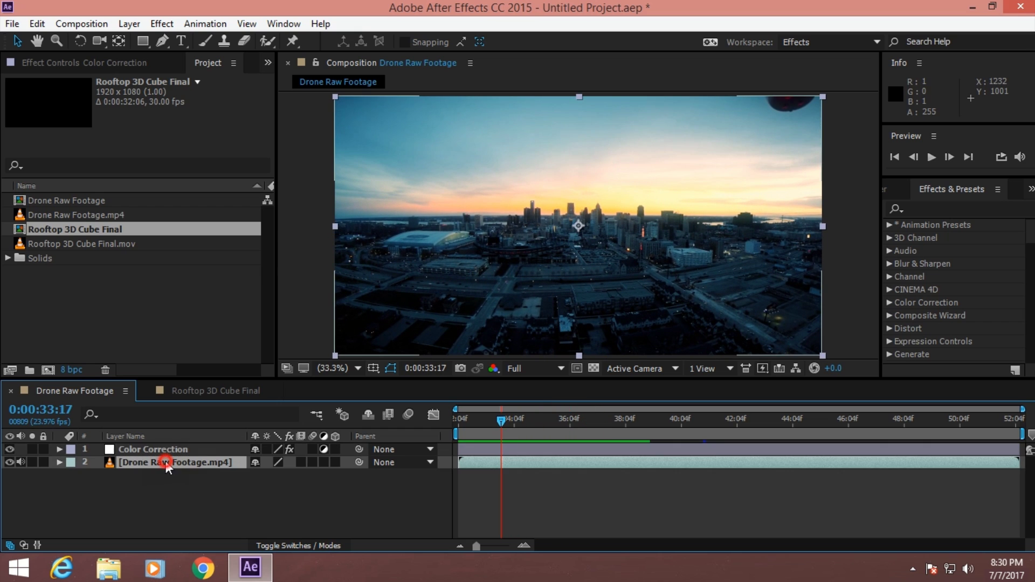
pyautogui.click(21, 462)
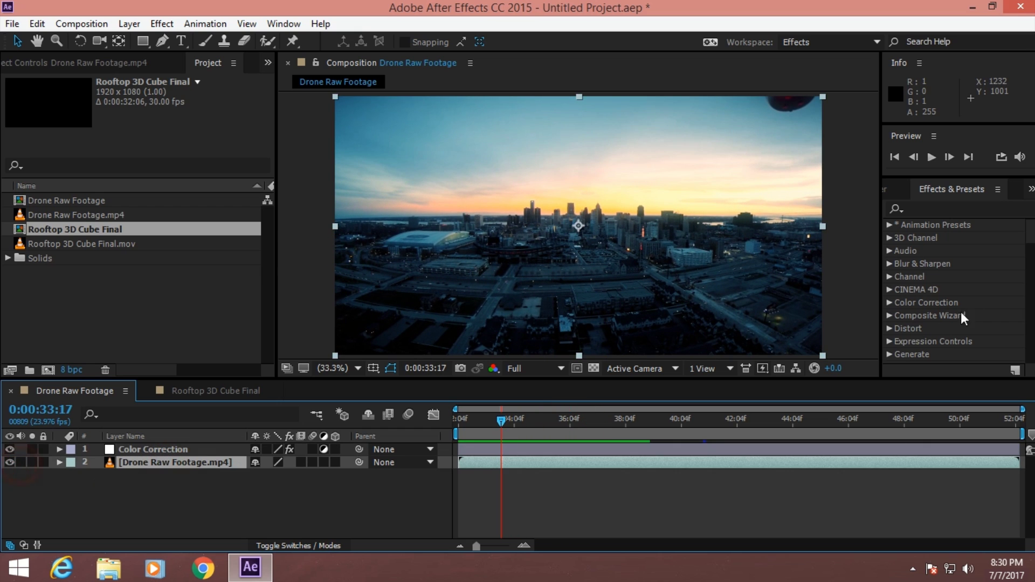
# - Apply the 16-9 preset from Animation Presets > Video Copilot Presets > Aspect Ratio
pyautogui.click(891, 227)
pyautogui.scroll(-5, 925, 276)
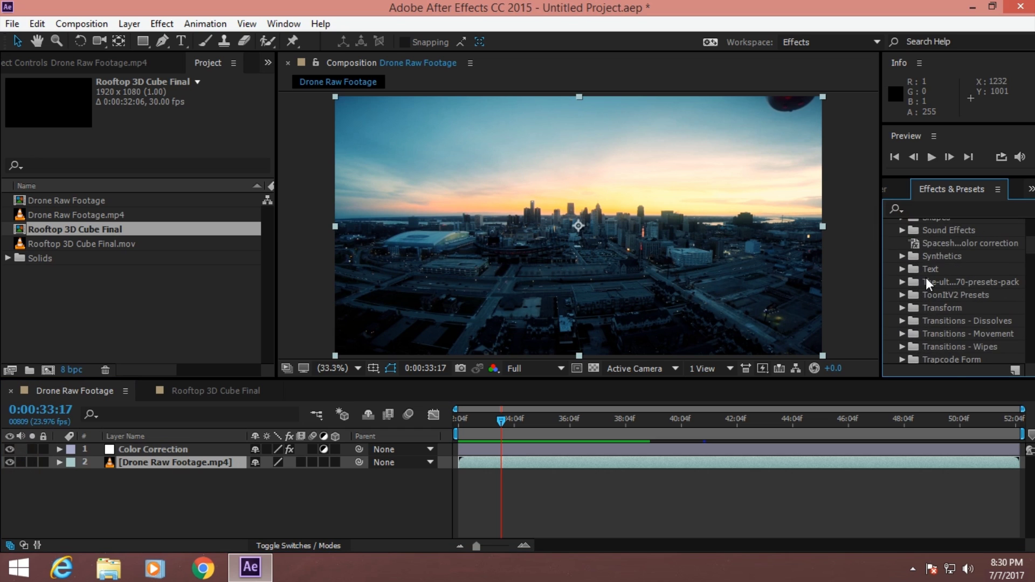
pyautogui.scroll(-3, 926, 277)
pyautogui.scroll(-2, 926, 277)
pyautogui.scroll(2, 920, 259)
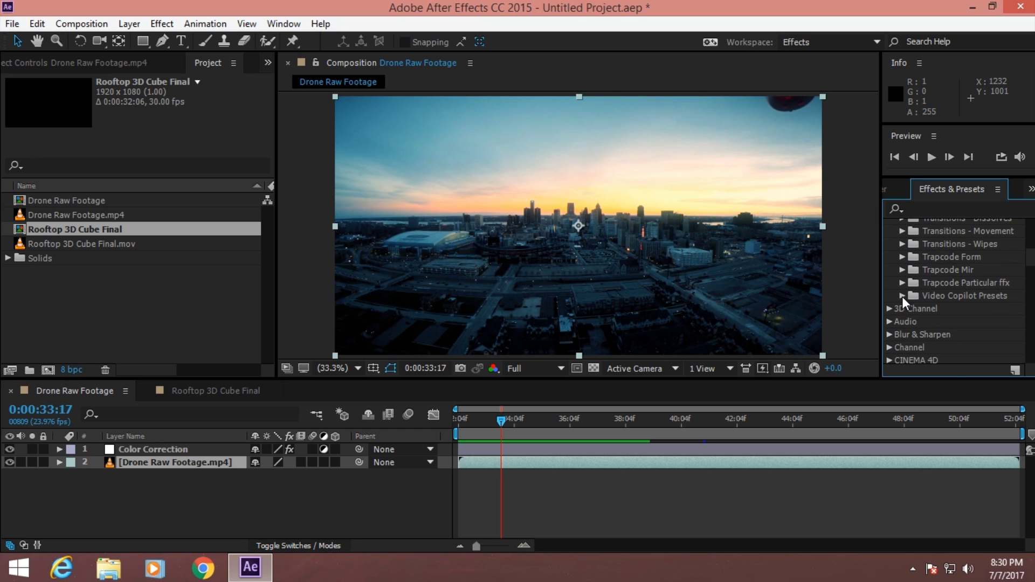
pyautogui.click(902, 296)
pyautogui.scroll(-2, 936, 293)
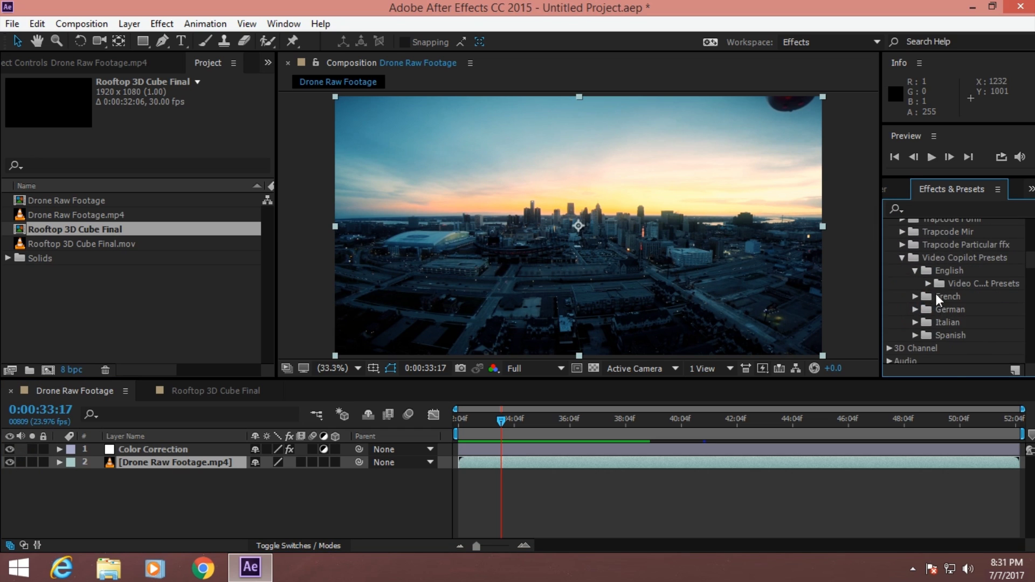
pyautogui.click(928, 284)
pyautogui.scroll(-3, 943, 291)
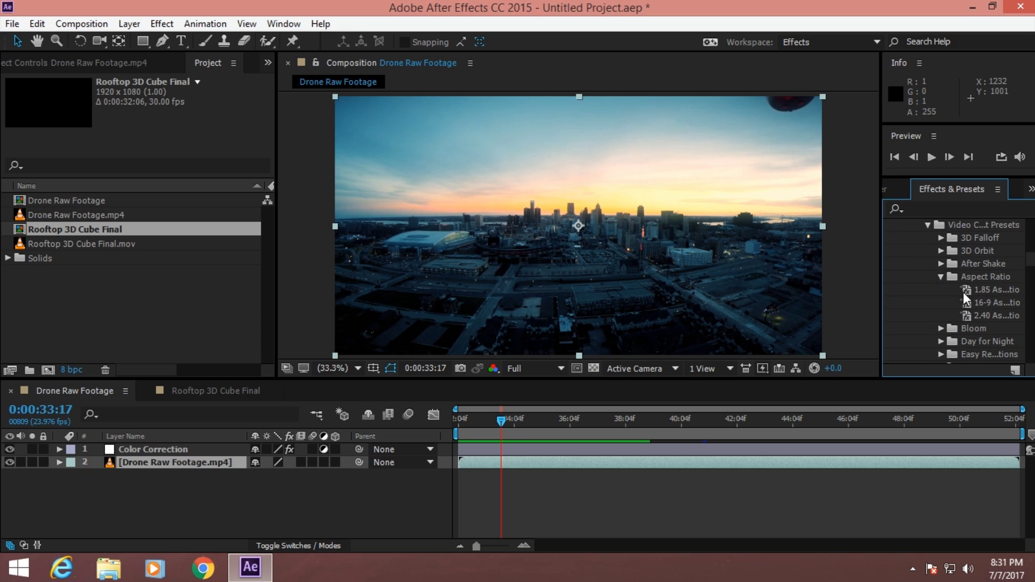
pyautogui.click(941, 277)
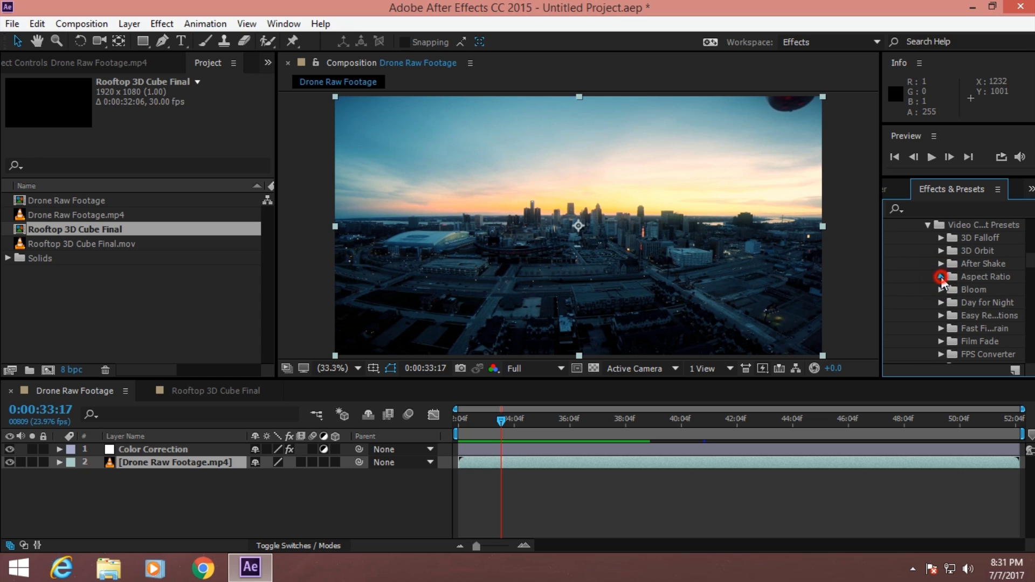
pyautogui.click(940, 277)
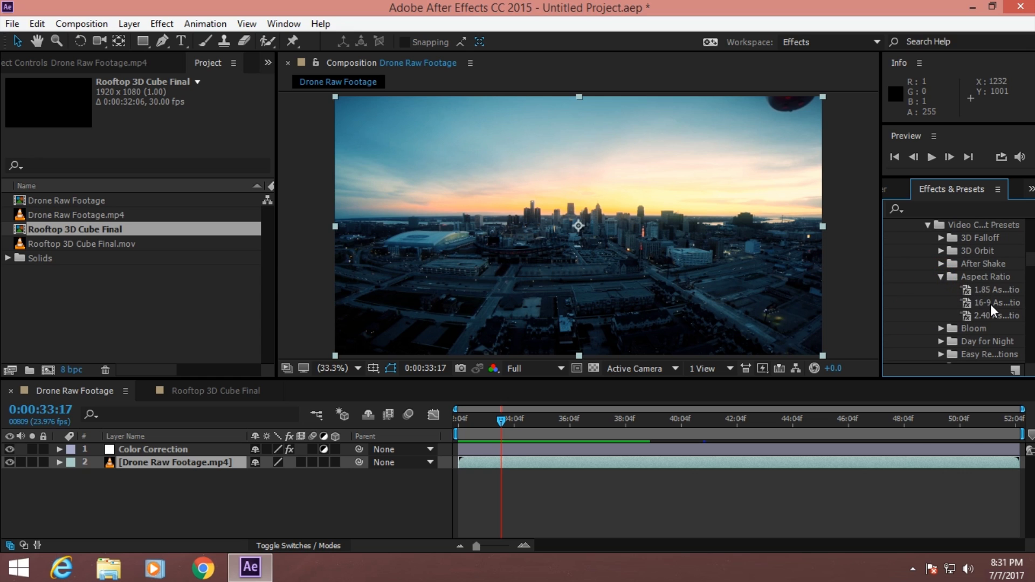
pyautogui.doubleClick(991, 304)
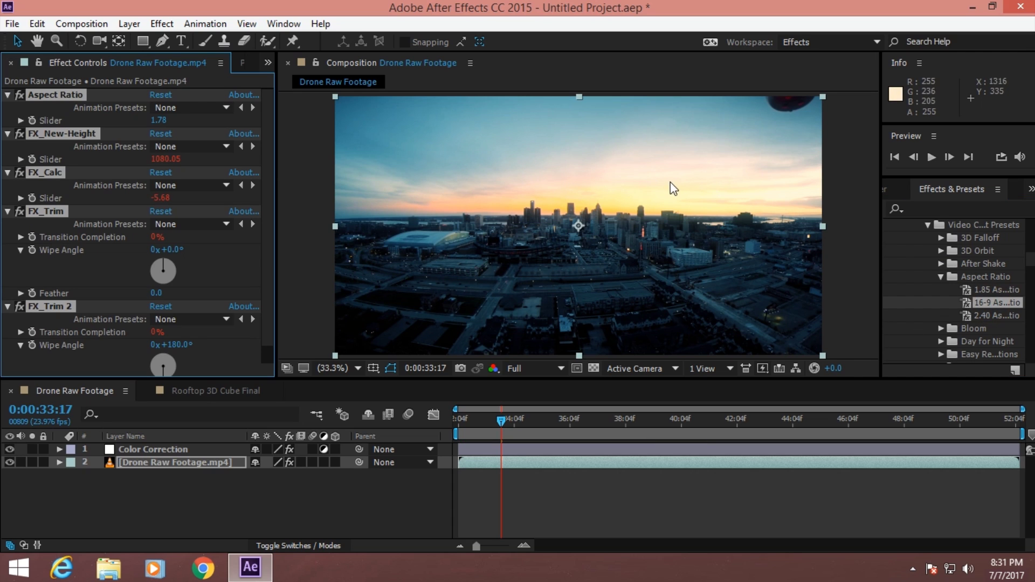
# - Set the Aspect Ratio Slider in Effect Controls to 2.5, after trying 3.78 and 0.78
pyautogui.click(162, 122)
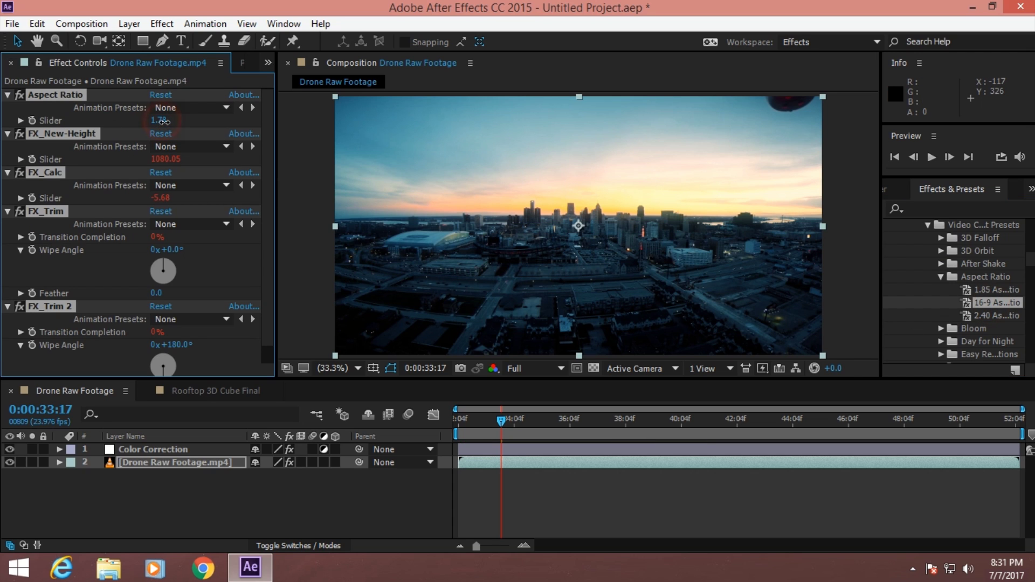
pyautogui.write('3.78')
pyautogui.press('Return')
pyautogui.click(162, 122)
pyautogui.write('0.78')
pyautogui.press('Return')
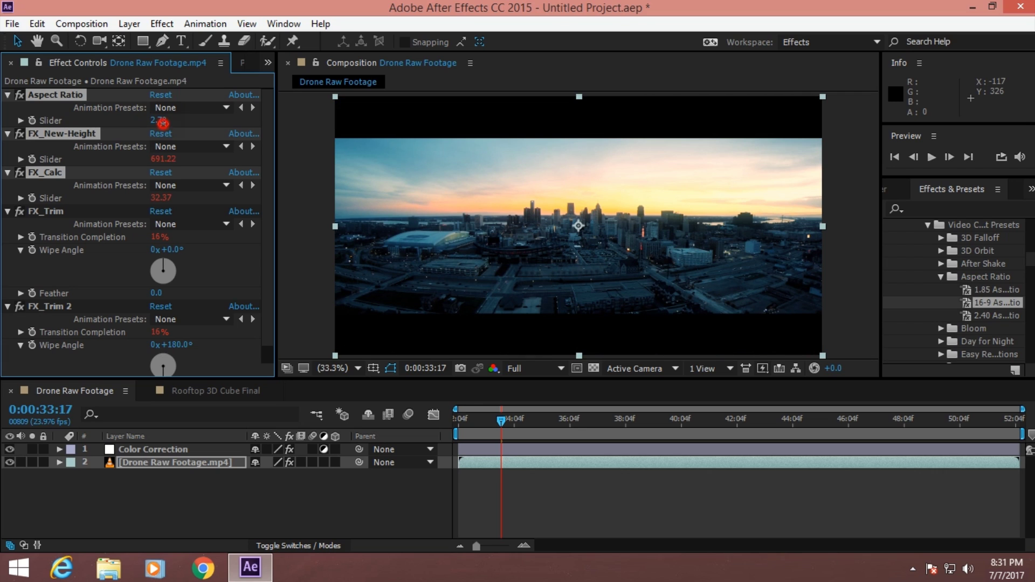
pyautogui.click(163, 122)
pyautogui.write('2.5')
pyautogui.press('Return')
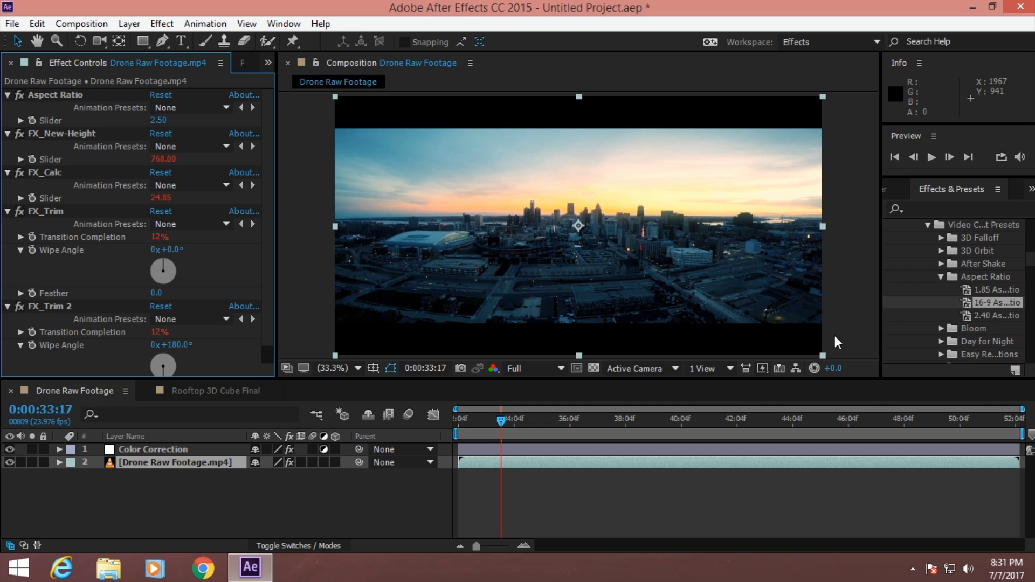
pyautogui.moveTo(498, 422); pyautogui.dragTo(451, 418)
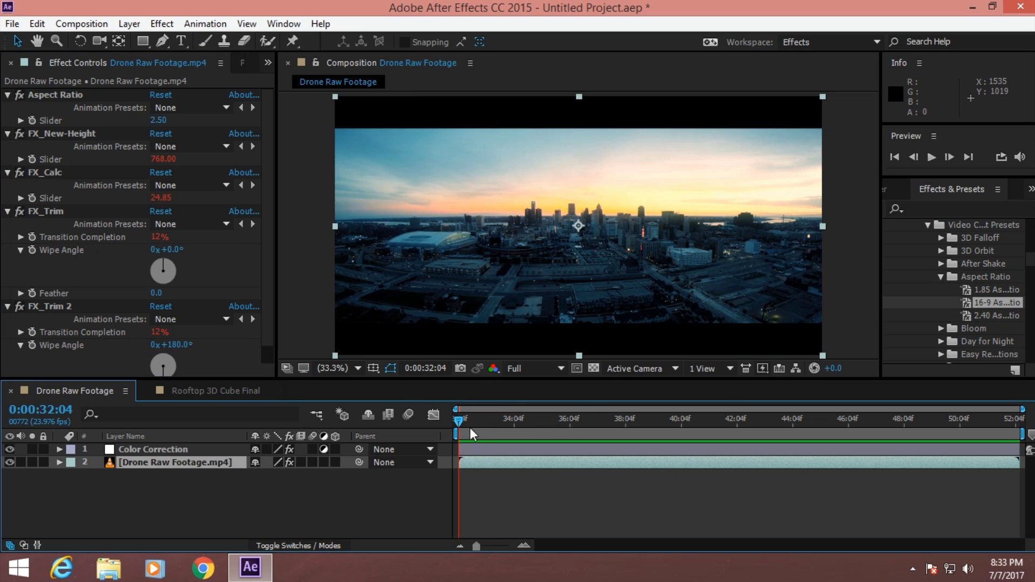
pyautogui.moveTo(464, 419); pyautogui.dragTo(668, 420)
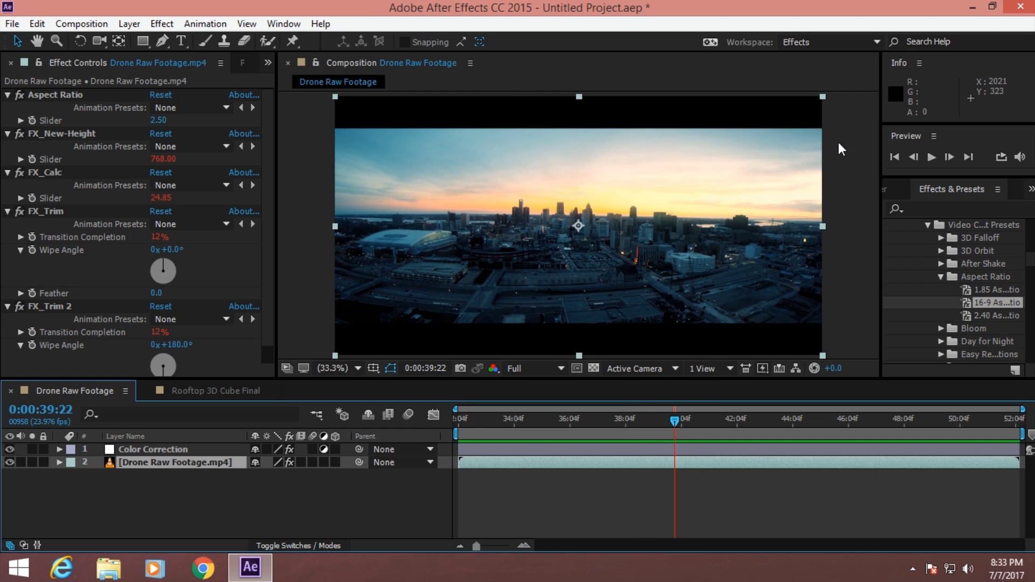
pyautogui.moveTo(688, 422)
pyautogui.mouseDown()
pyautogui.moveTo(999, 428)
pyautogui.moveTo(448, 419)
pyautogui.moveTo(858, 415)
pyautogui.moveTo(425, 408)
pyautogui.mouseUp()
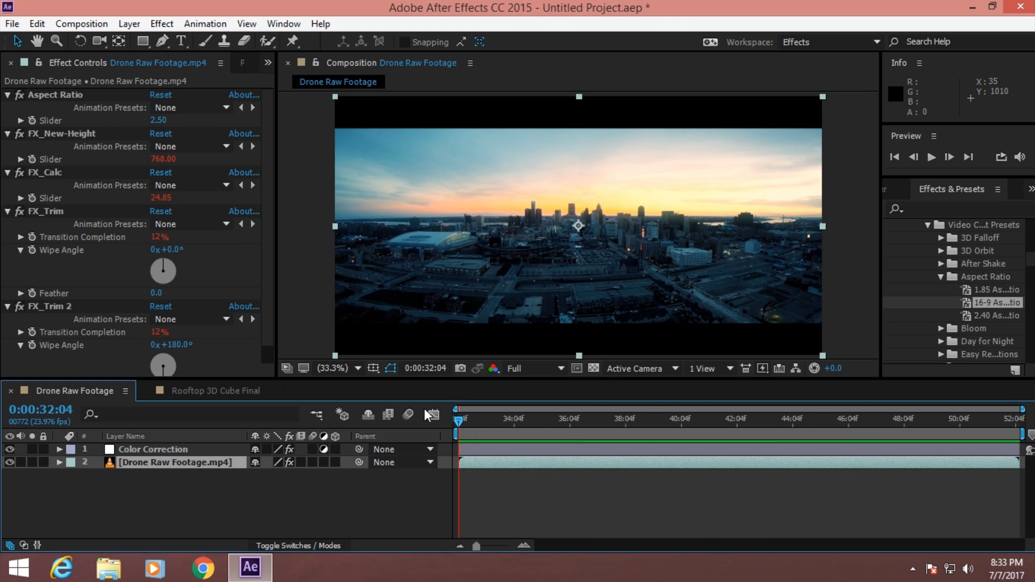
pyautogui.click(467, 417)
pyautogui.moveTo(467, 416); pyautogui.dragTo(761, 419)
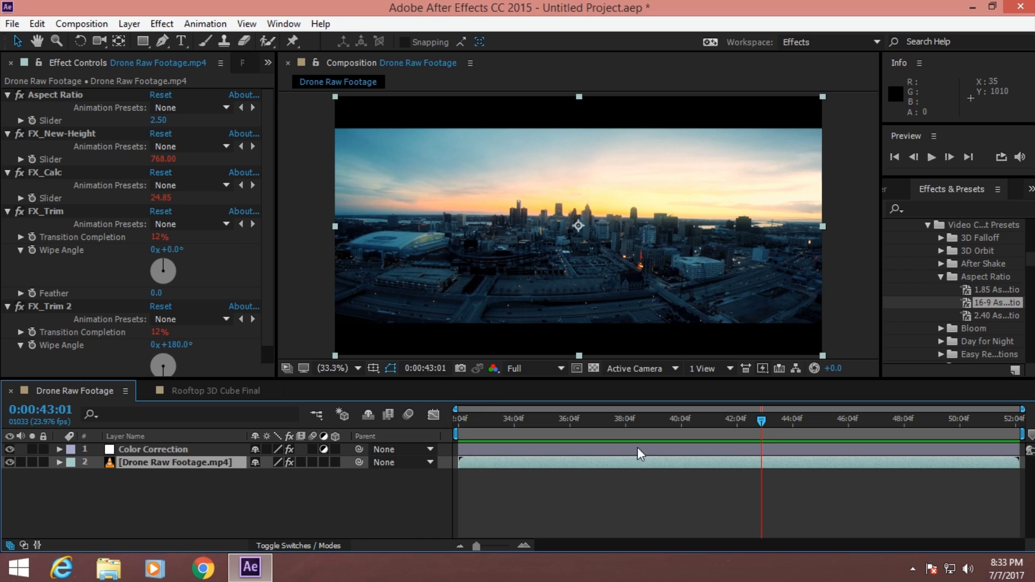
pyautogui.click(10, 449)
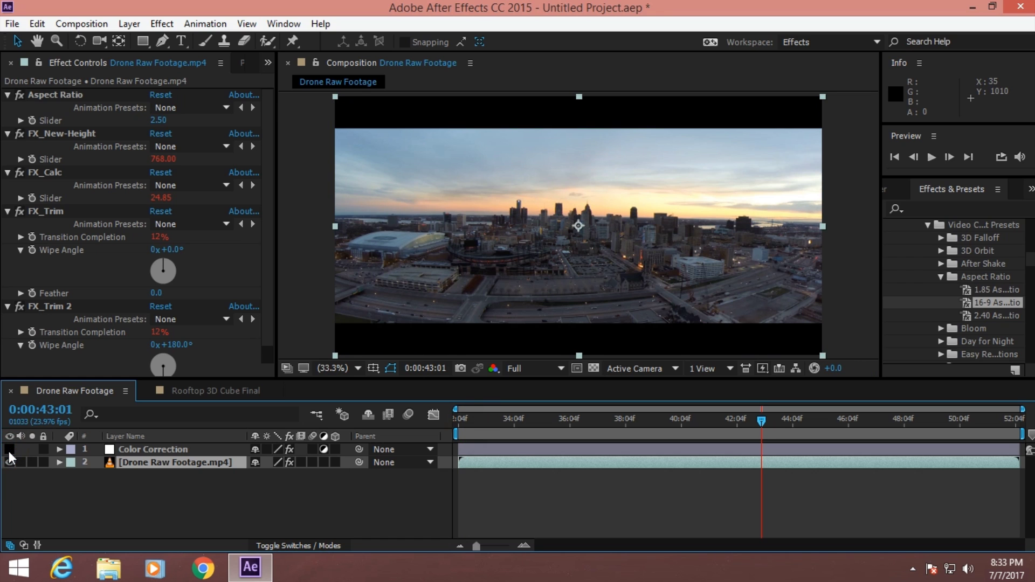
pyautogui.click(10, 449)
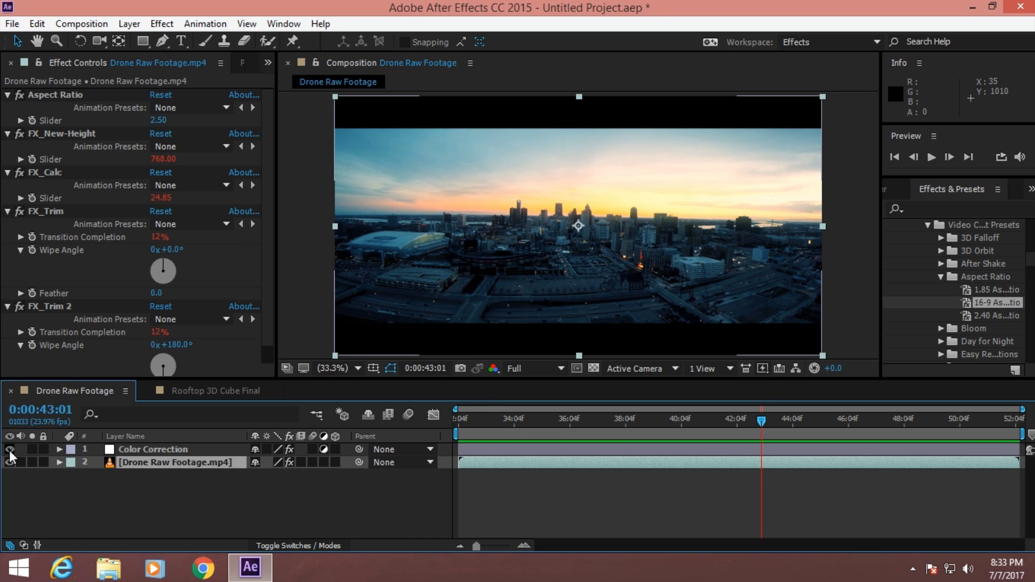
pyautogui.click(9, 449)
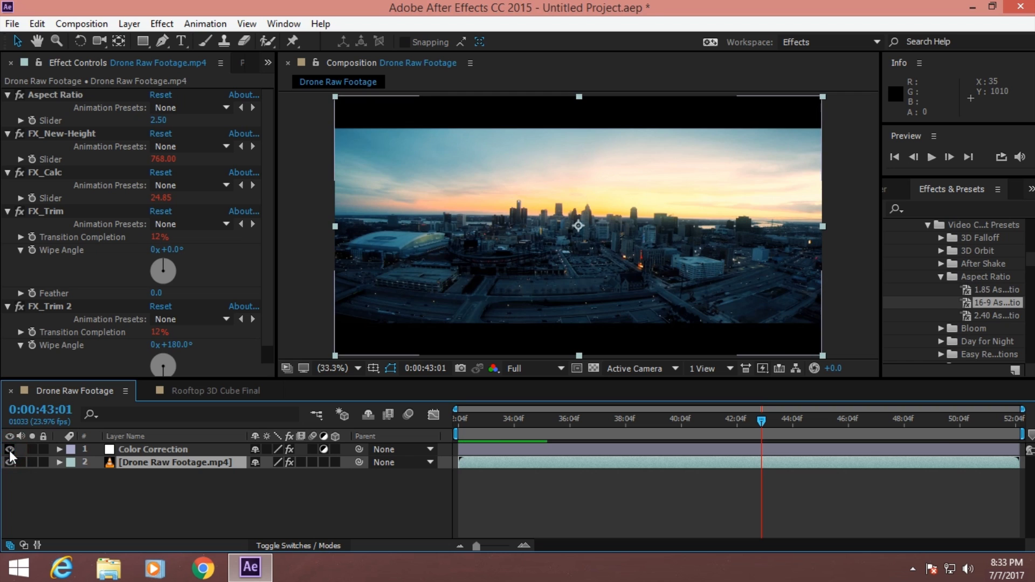
pyautogui.click(10, 449)
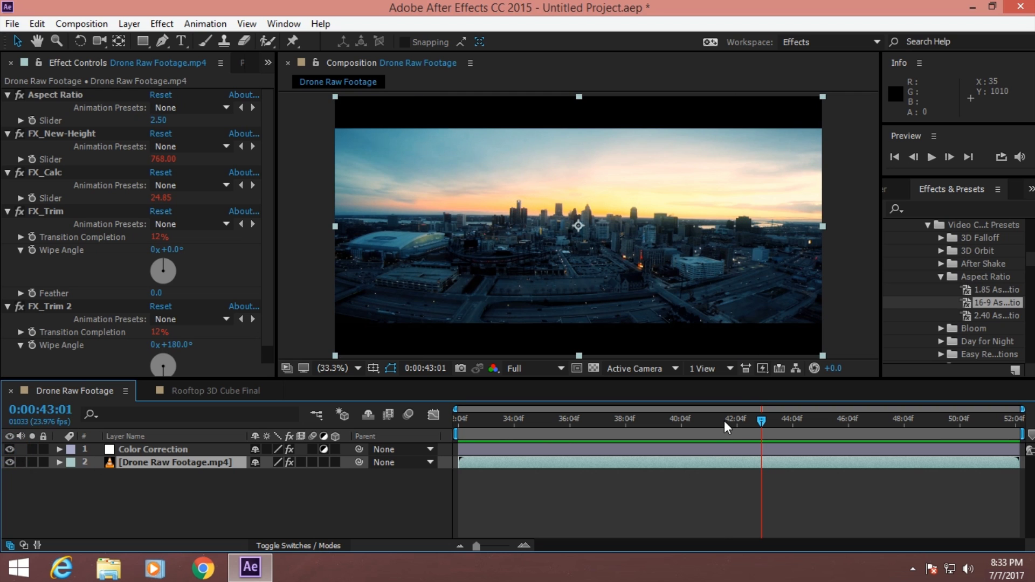
pyautogui.moveTo(723, 421)
pyautogui.mouseDown()
pyautogui.moveTo(551, 428)
pyautogui.moveTo(419, 422)
pyautogui.moveTo(683, 421)
pyautogui.moveTo(423, 419)
pyautogui.mouseUp()
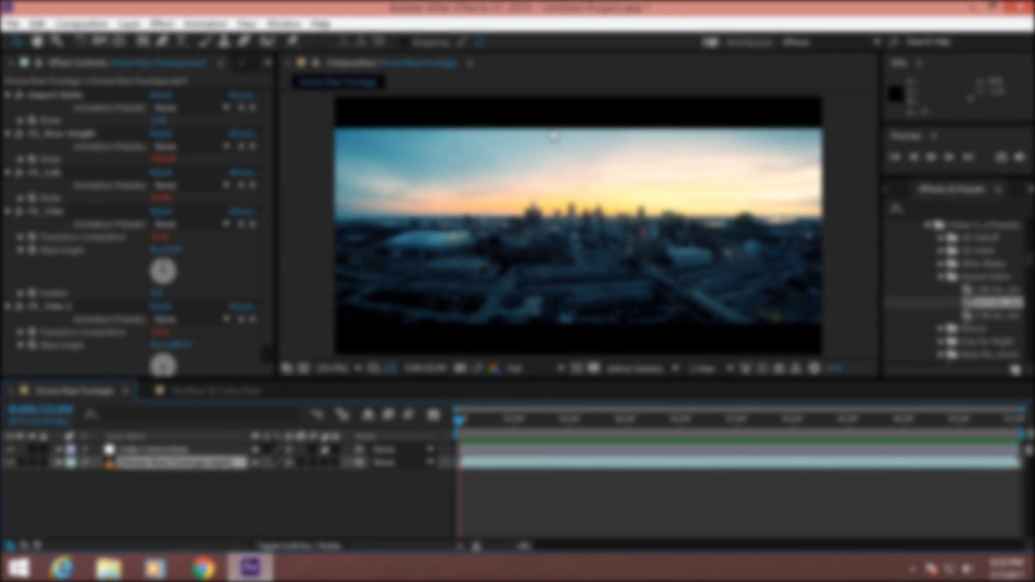